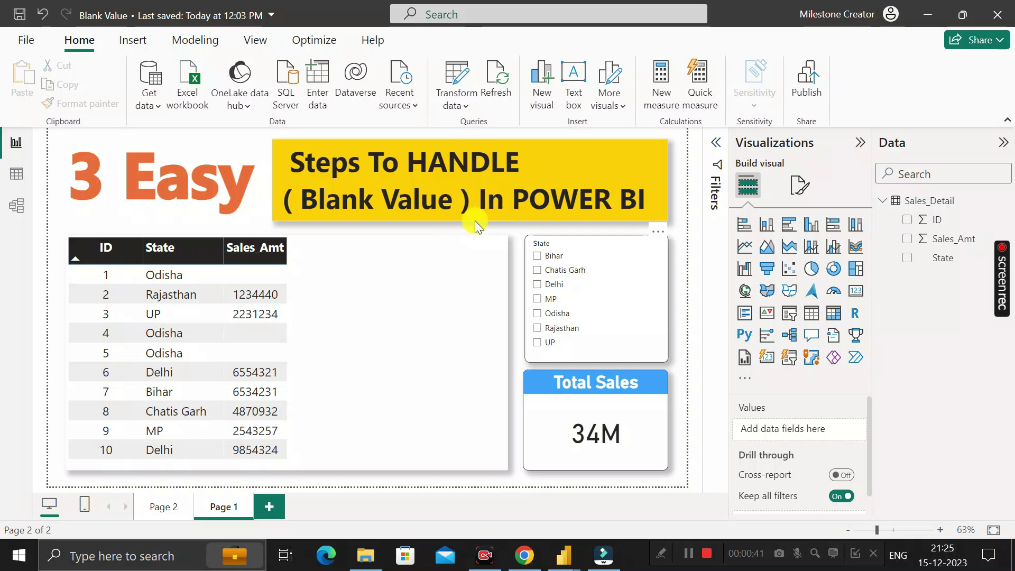
# Review the Sales_Detail rows in the table view and return to the report page.
pyautogui.click(880, 202)
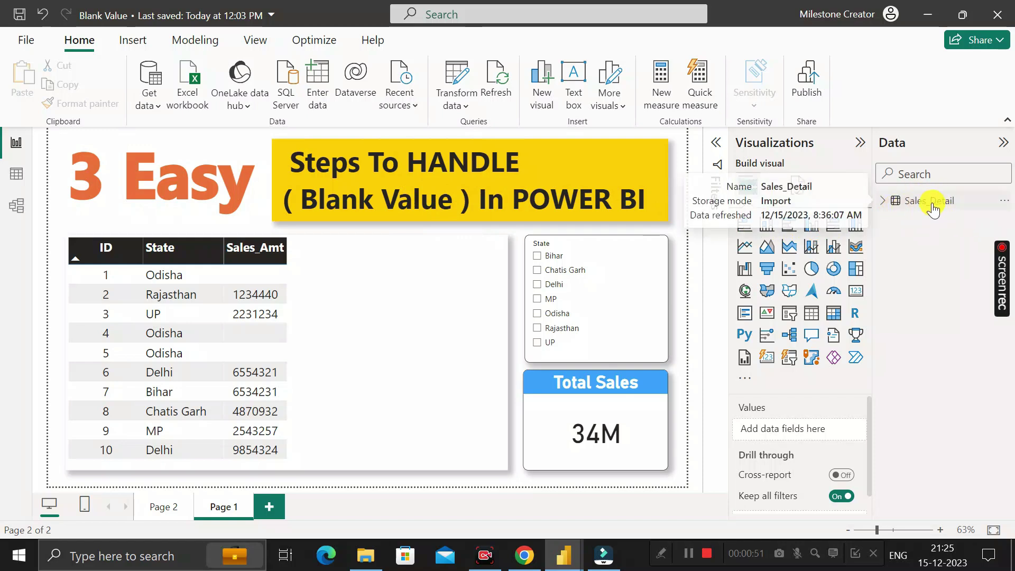
pyautogui.click(892, 202)
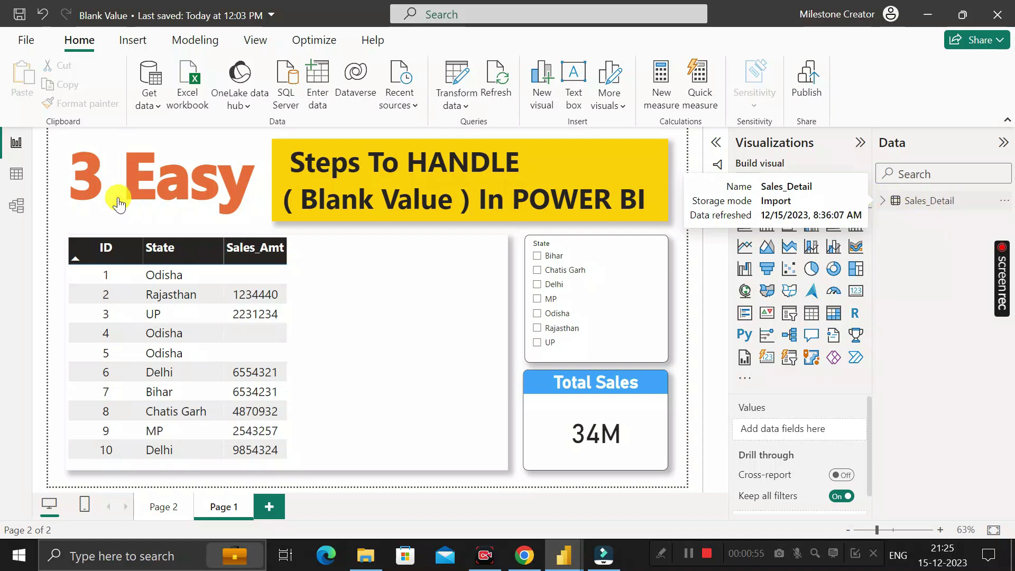
pyautogui.click(15, 180)
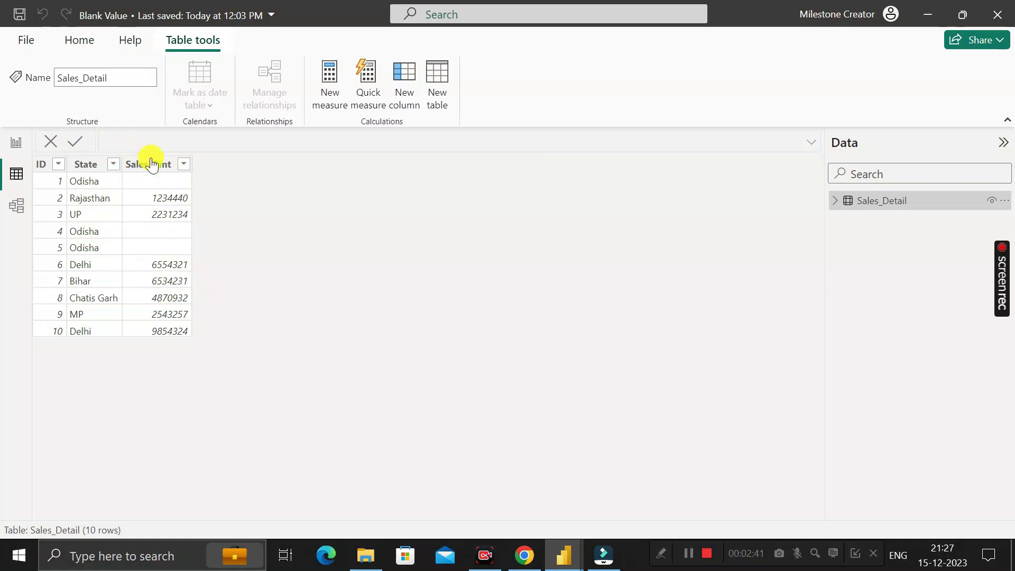
pyautogui.click(100, 168)
pyautogui.click(14, 143)
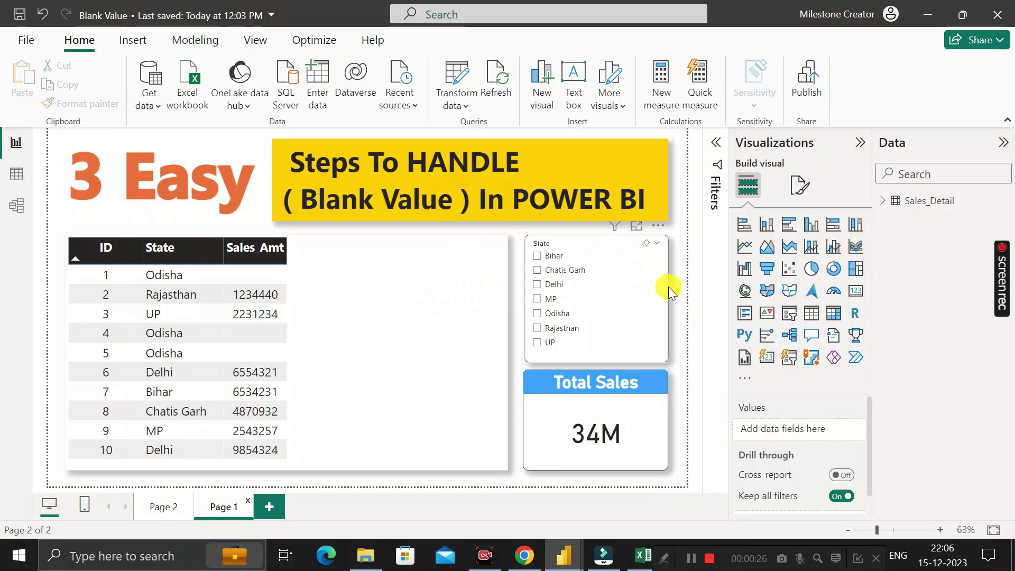
# Inspect the fields behind the sales table, State slicer and Total Sales card, and filter the slicer to Odisha.
pyautogui.click(394, 262)
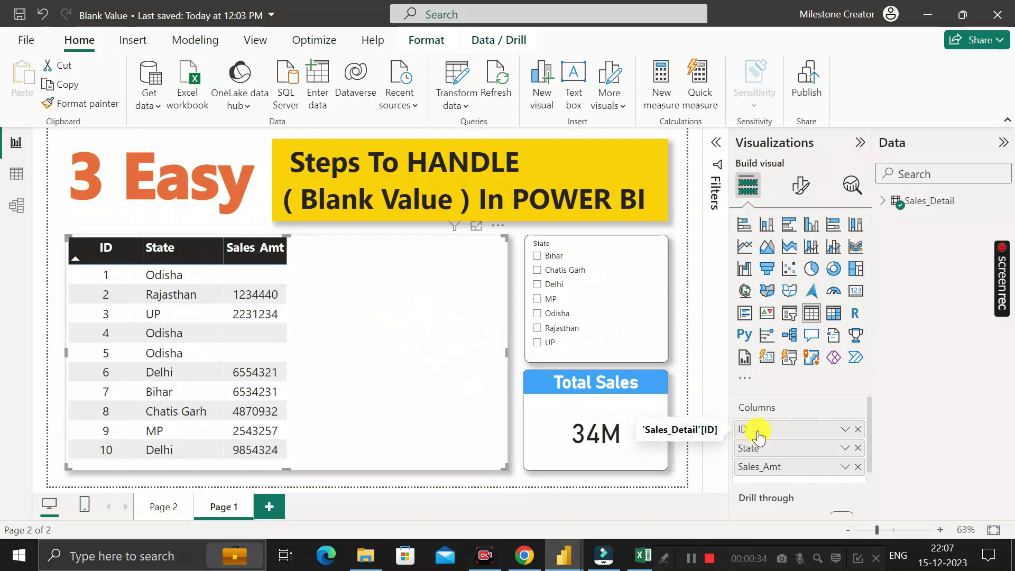
pyautogui.click(883, 202)
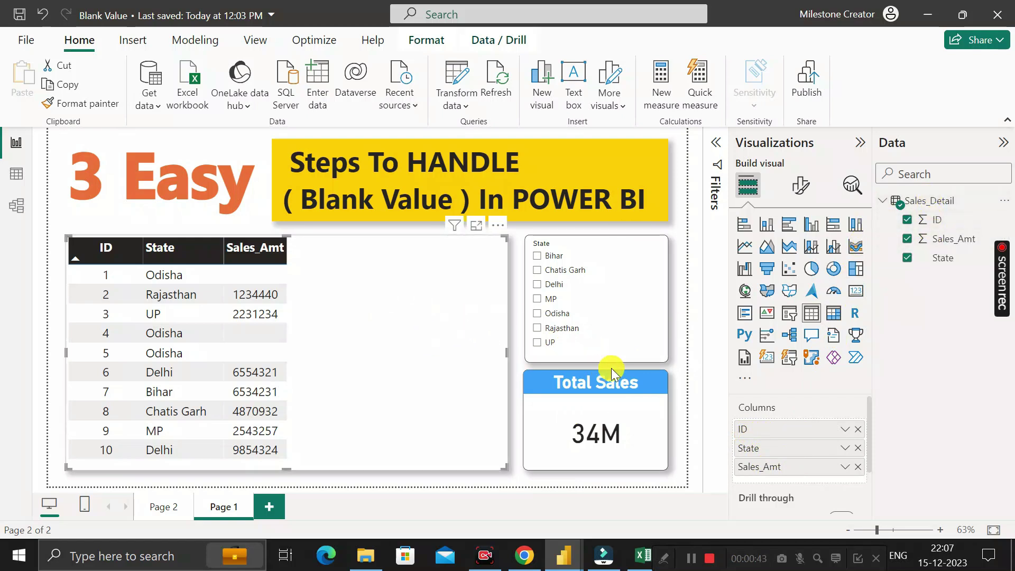
pyautogui.click(663, 363)
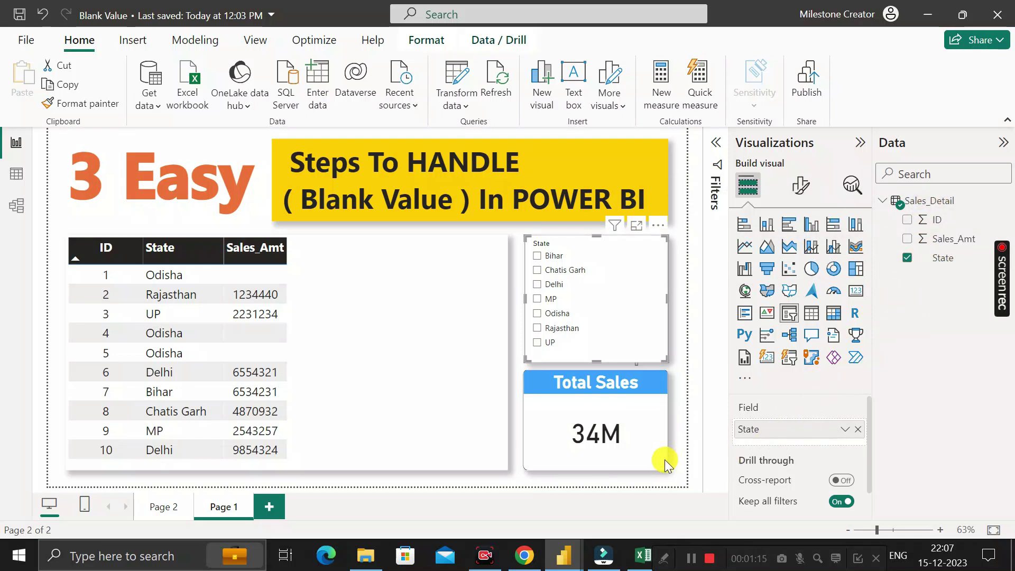
pyautogui.click(665, 460)
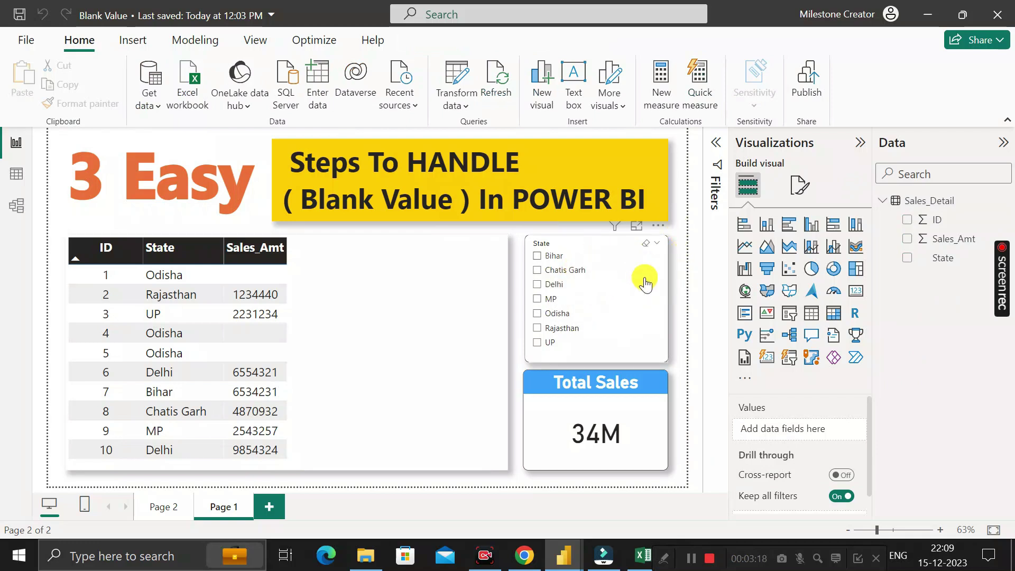
pyautogui.click(538, 314)
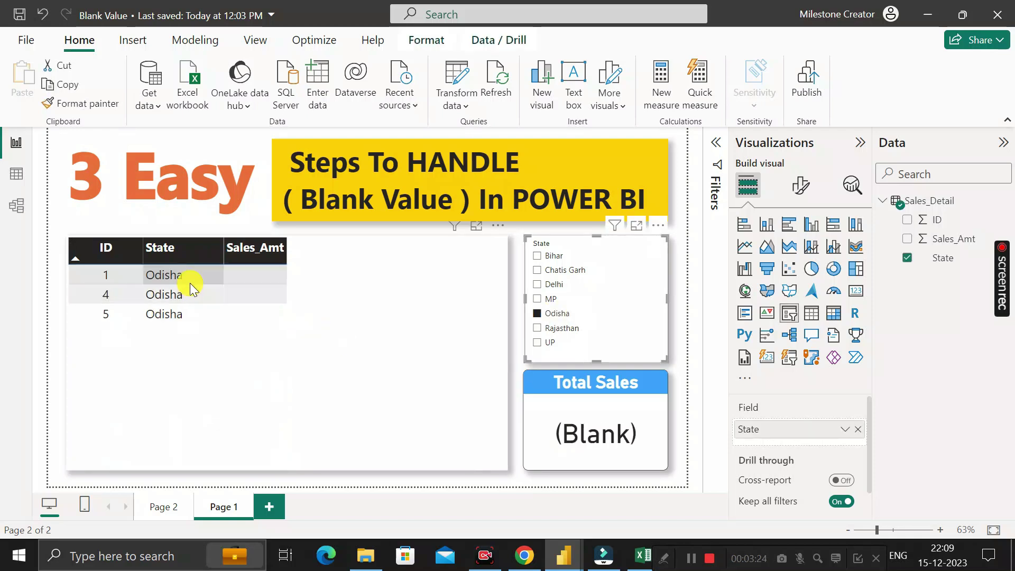
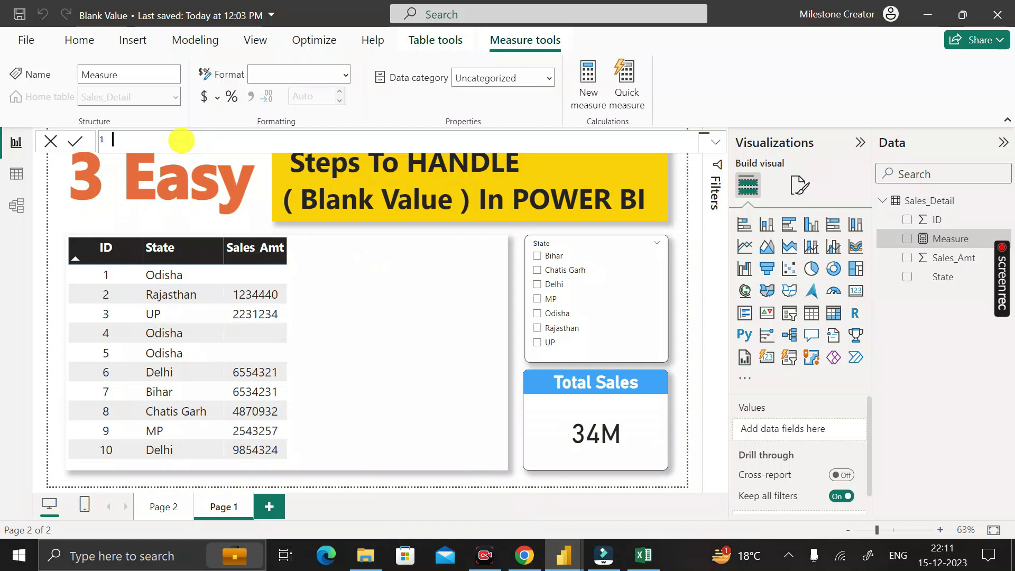
# Define a new measure in Sales_Detail as Total_Sales = SUM(Sales_Detail[Sales_Amt]).
pyautogui.write('_Sales = ')
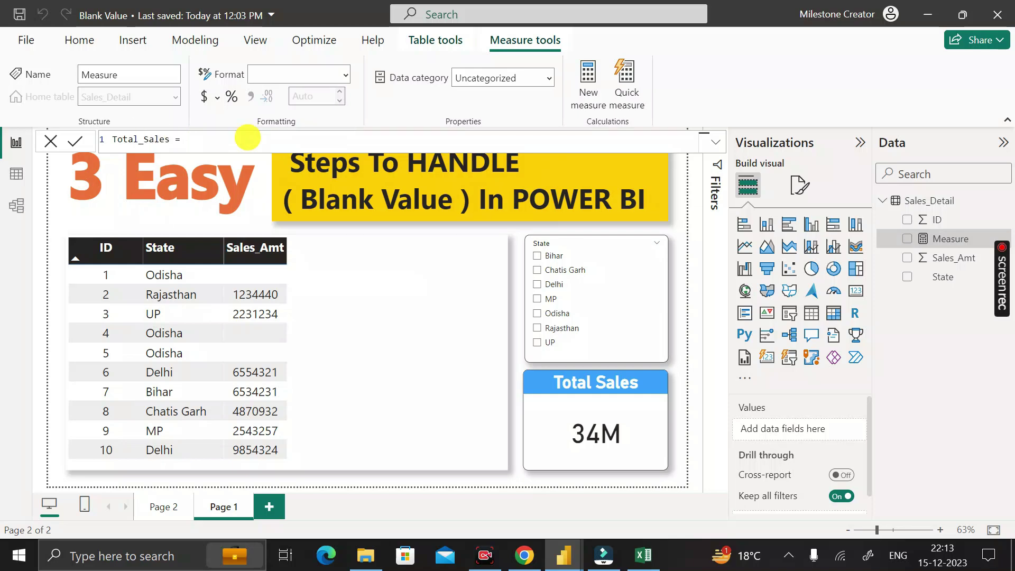
pyautogui.write('sum')
pyautogui.press('Tab')
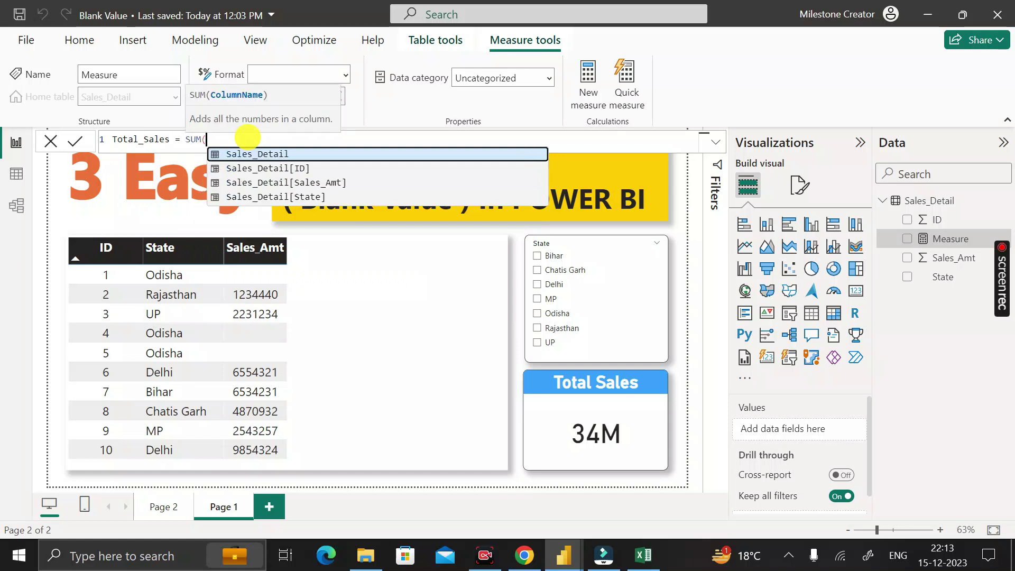
pyautogui.press('Down')
pyautogui.press('Down')
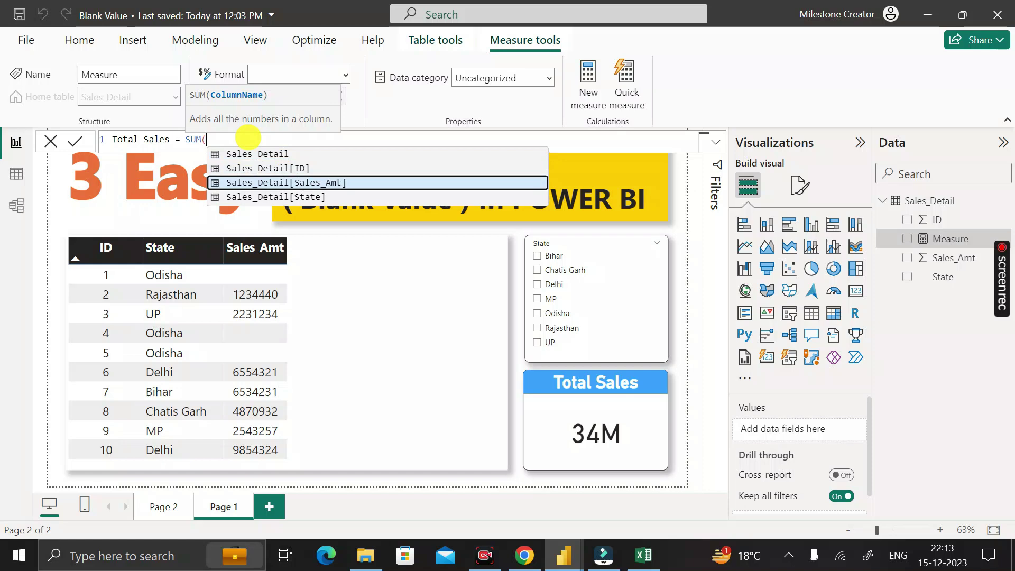
pyautogui.press('Tab')
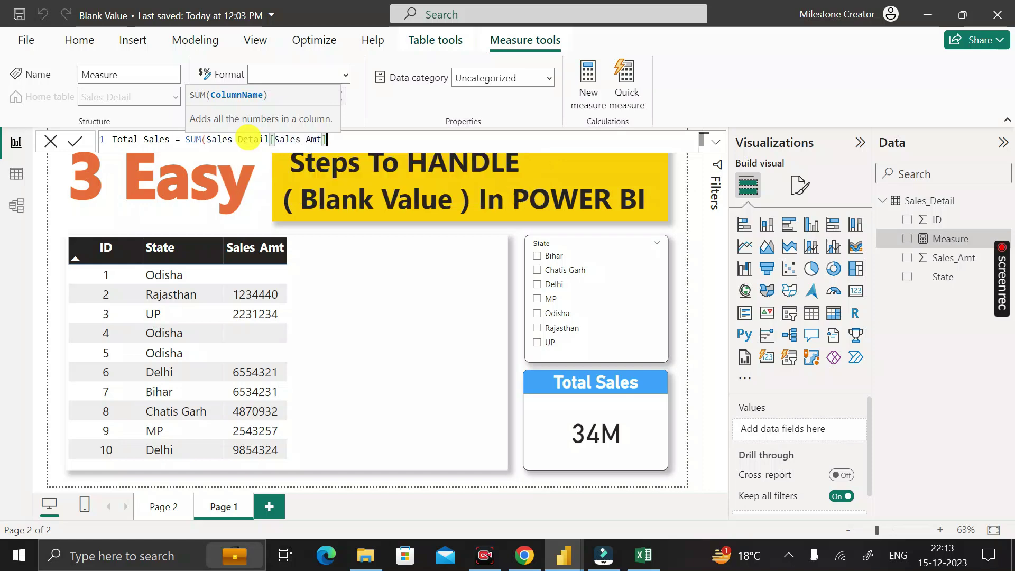
pyautogui.write(')')
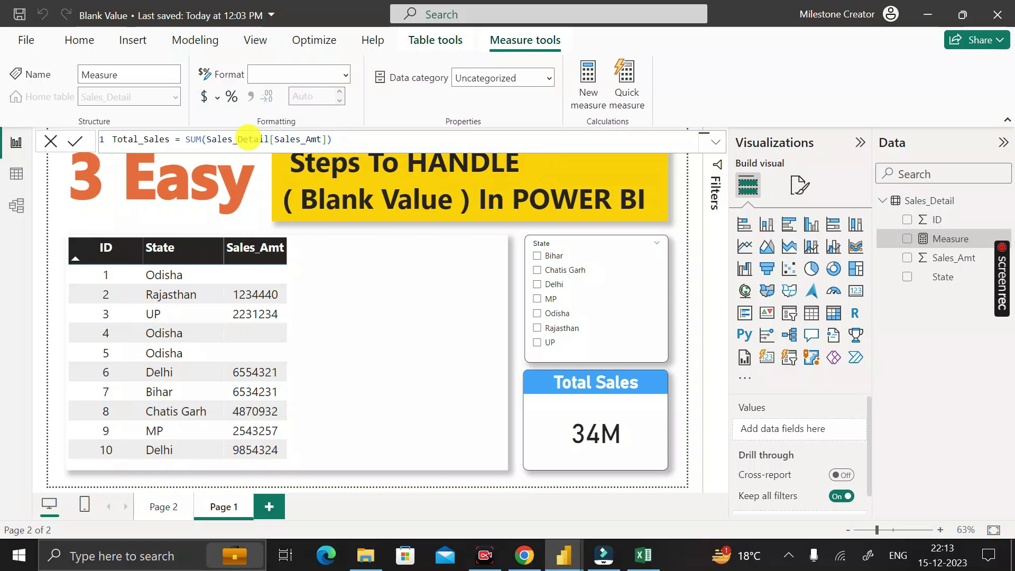
pyautogui.press('Return')
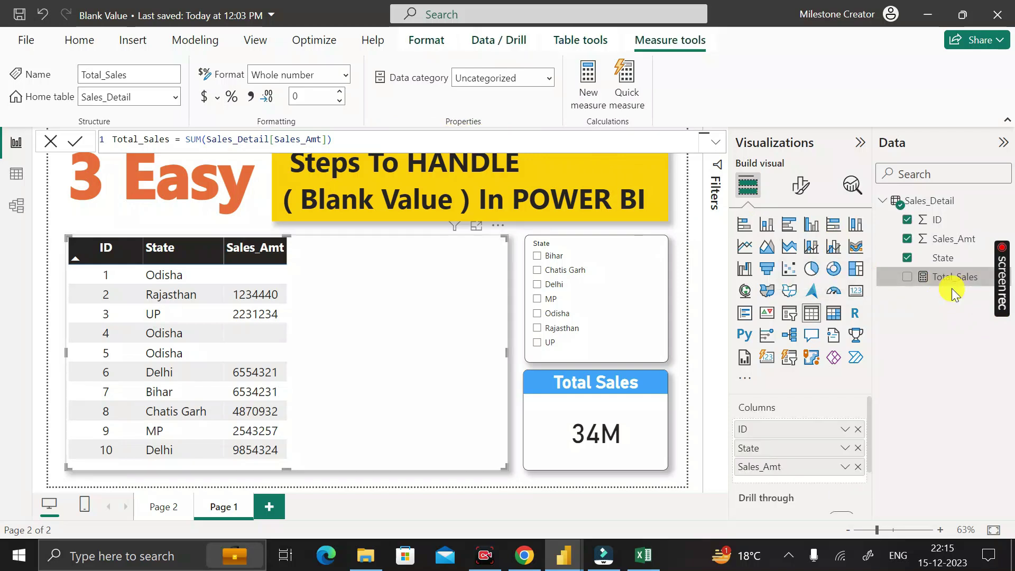
# Append + 0 to the Total_Sales formula and add the measure as a column in the sales table visual.
pyautogui.click(360, 141)
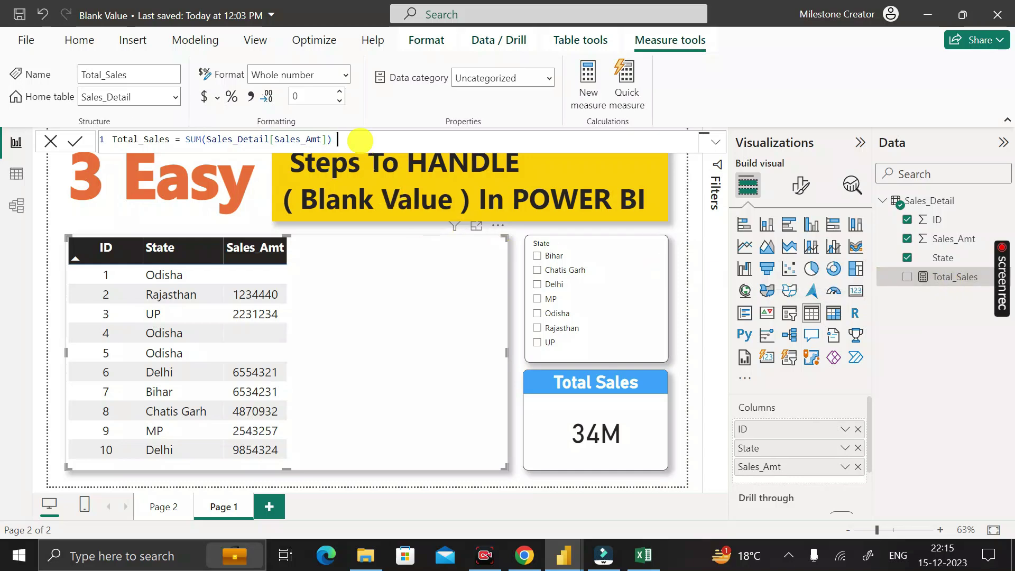
pyautogui.write('+ 0')
pyautogui.press('Return')
pyautogui.moveTo(936, 285); pyautogui.dragTo(395, 331)
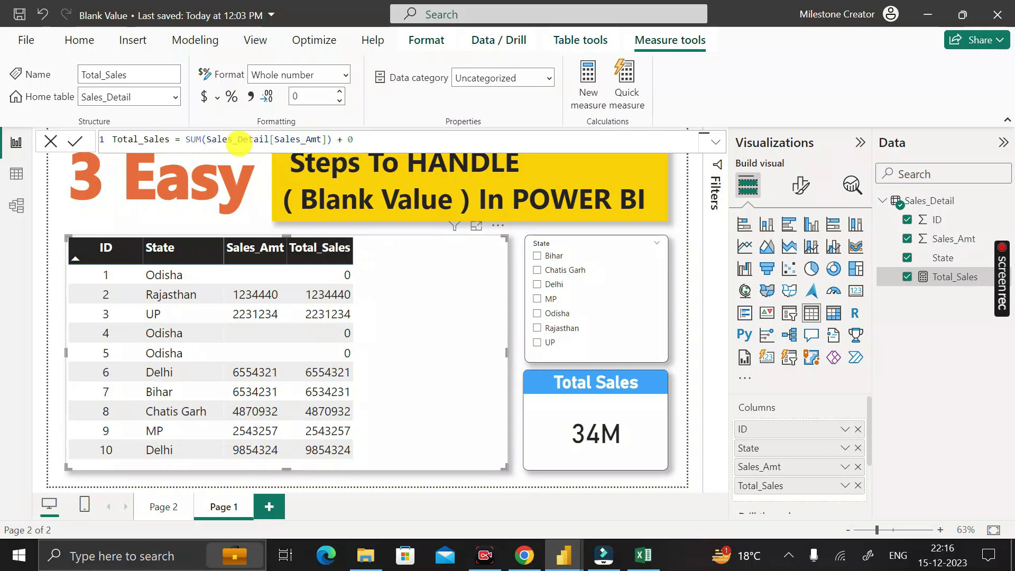
# Replace the Sales_Amt sum in the Total Sales card with the Total_Sales measure.
pyautogui.doubleClick(350, 140)
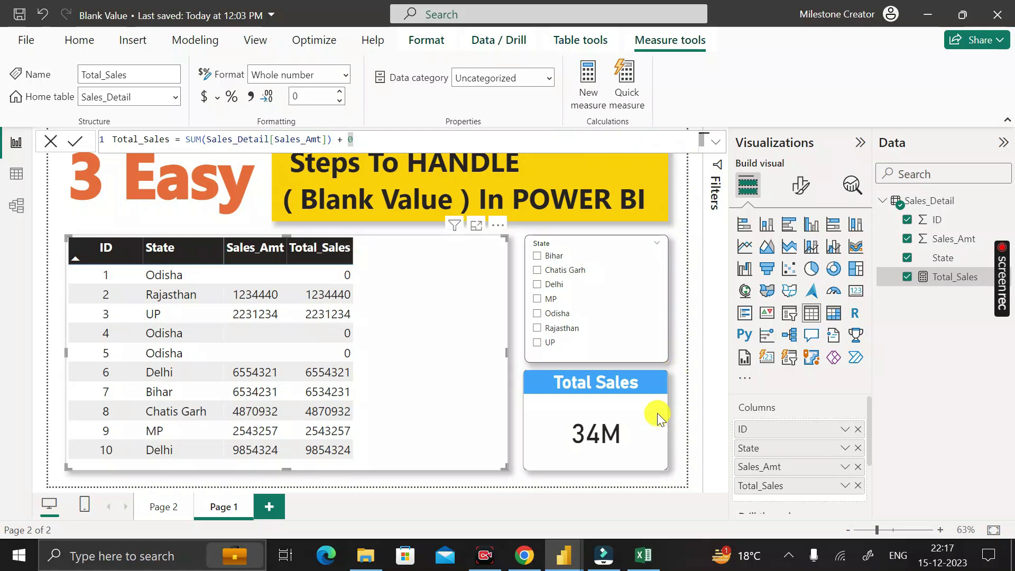
pyautogui.click(648, 432)
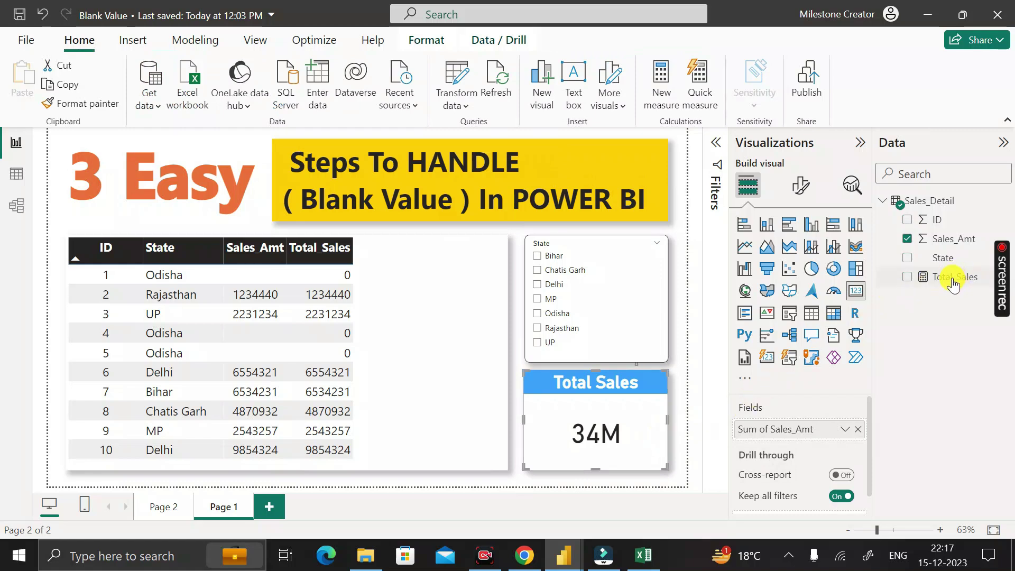
pyautogui.moveTo(930, 311); pyautogui.dragTo(805, 432)
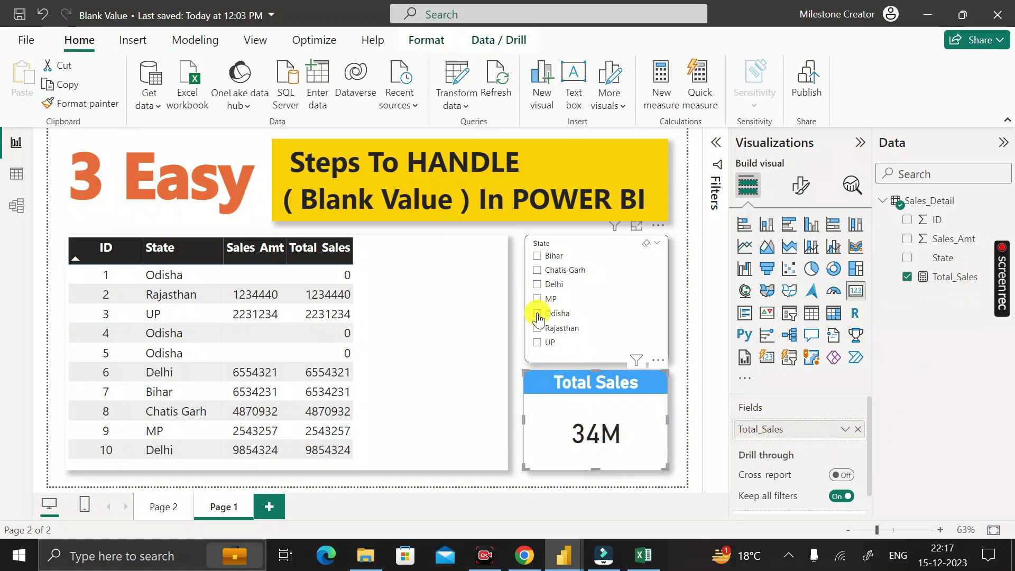
# Test the State slicer on Odisha and clear it, and review the solution methods on Page 2 before returning to Page 1.
pyautogui.click(537, 314)
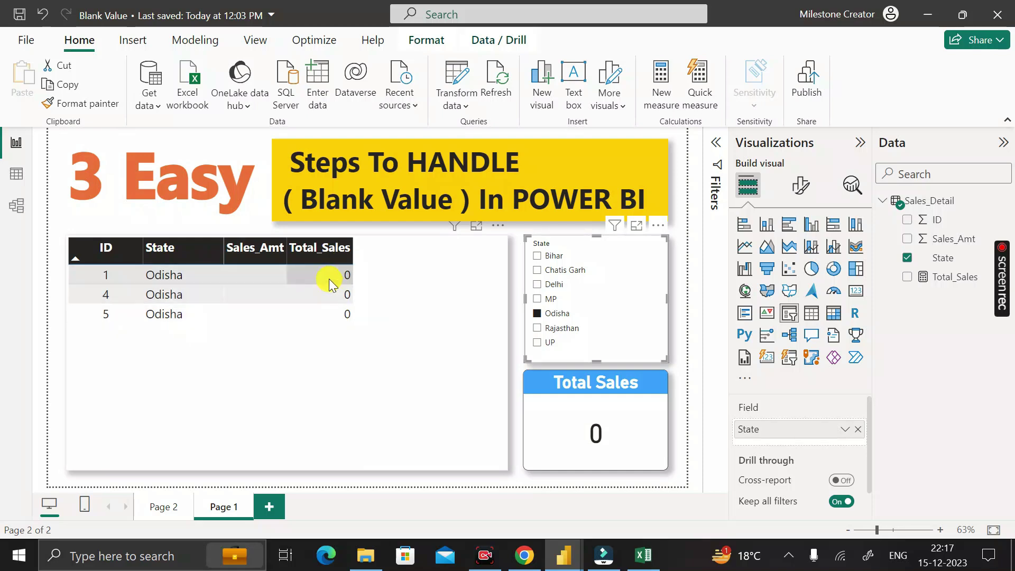
pyautogui.click(538, 314)
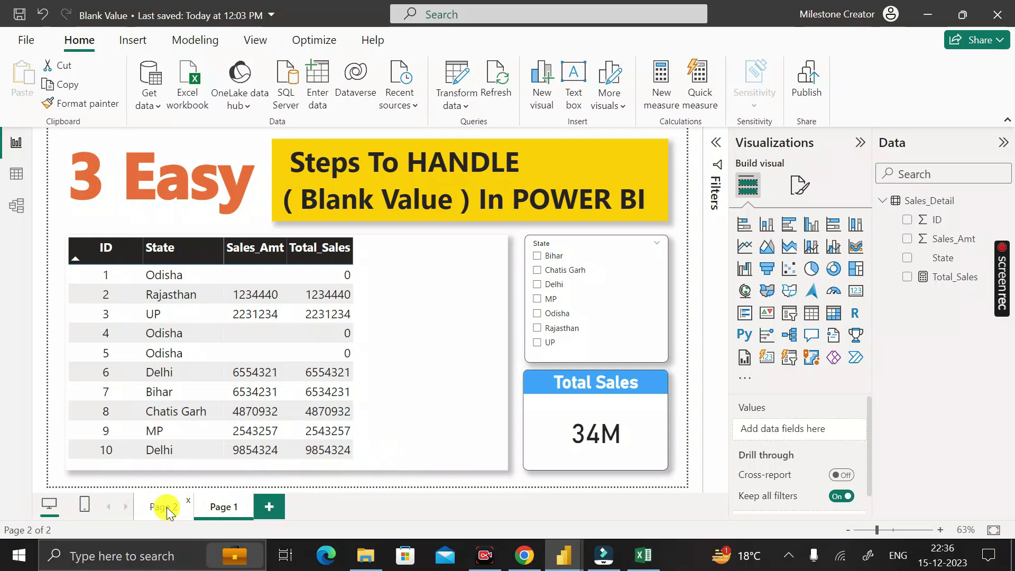
pyautogui.click(166, 507)
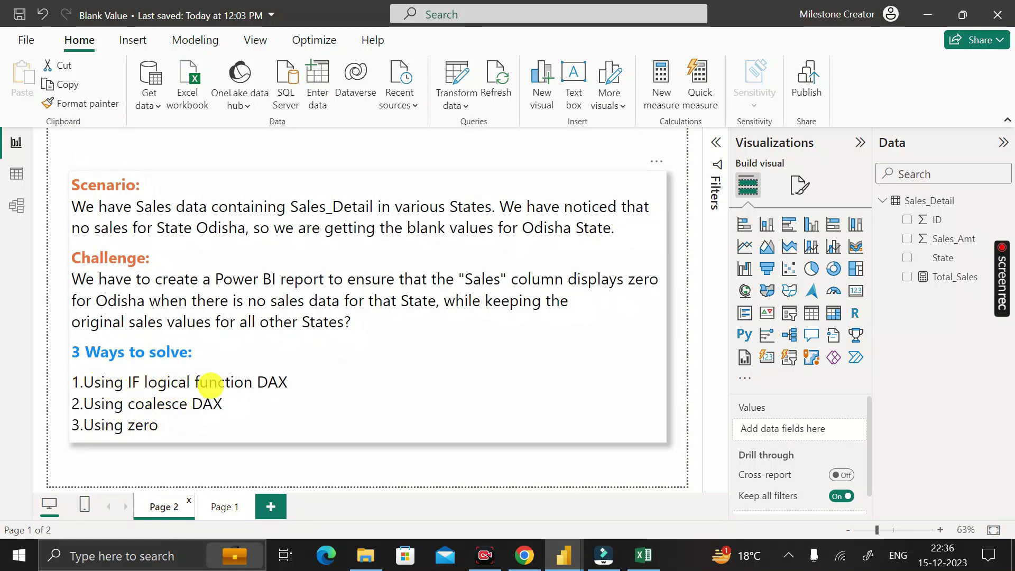
pyautogui.click(218, 506)
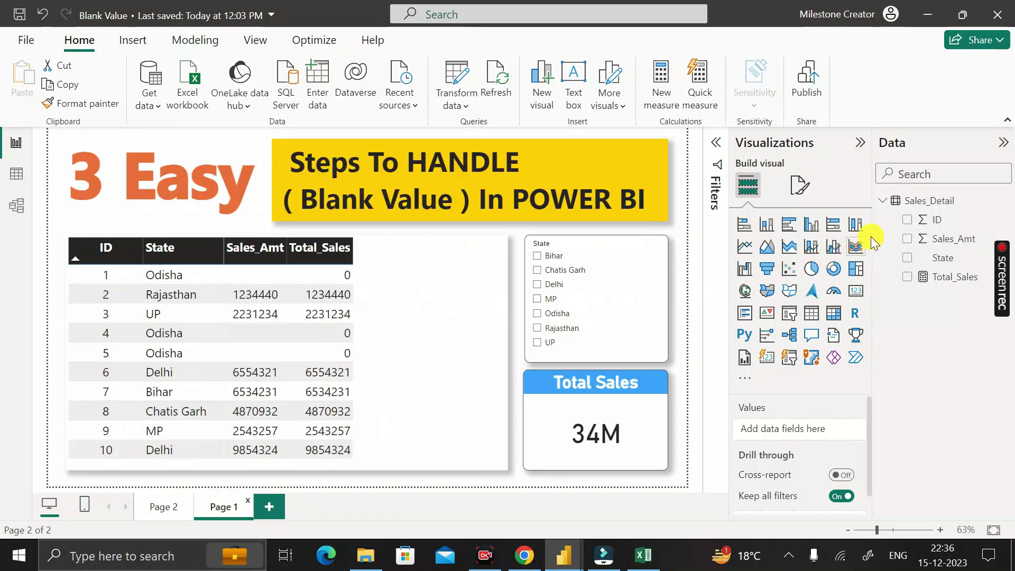
# Create a measure in Sales_Detail as IF_Measure = IF(ISBLANK(Sales_Detail[Total_Sales]),0,Sales_Detail[Total_Sales]).
pyautogui.rightClick(921, 204)
pyautogui.click(839, 232)
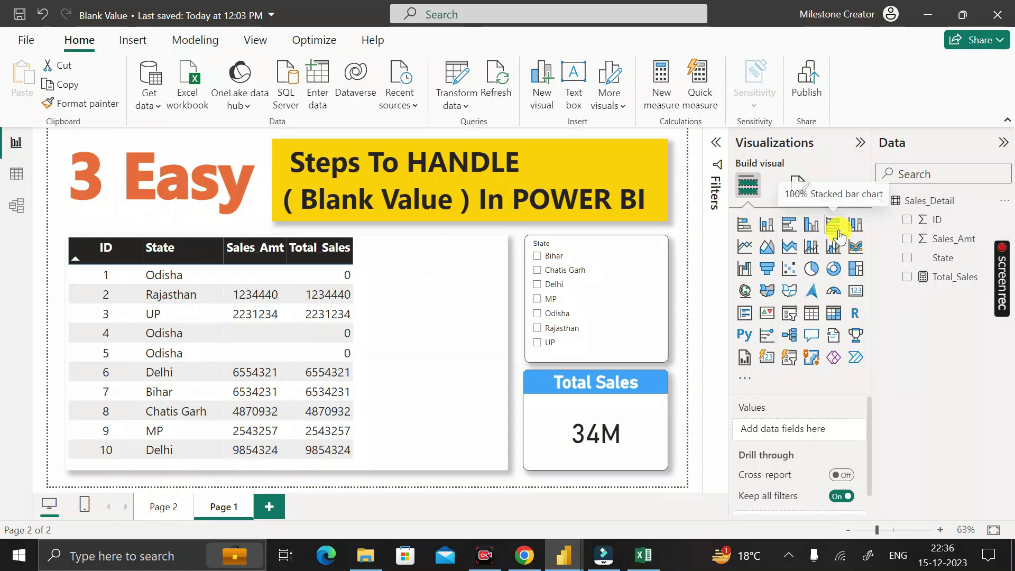
pyautogui.press('BackSpace')
pyautogui.write('IF')
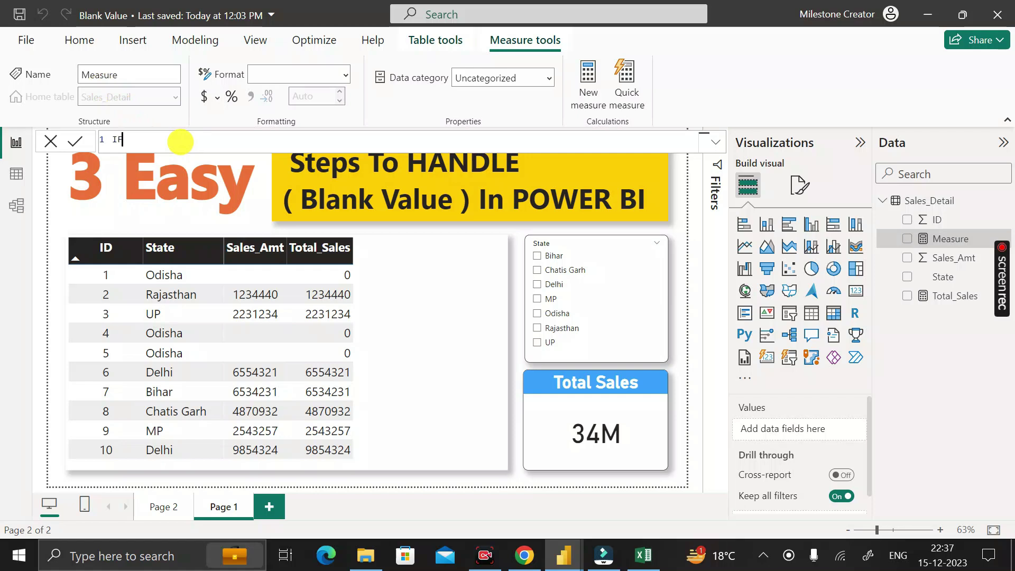
pyautogui.write('_Measure = ')
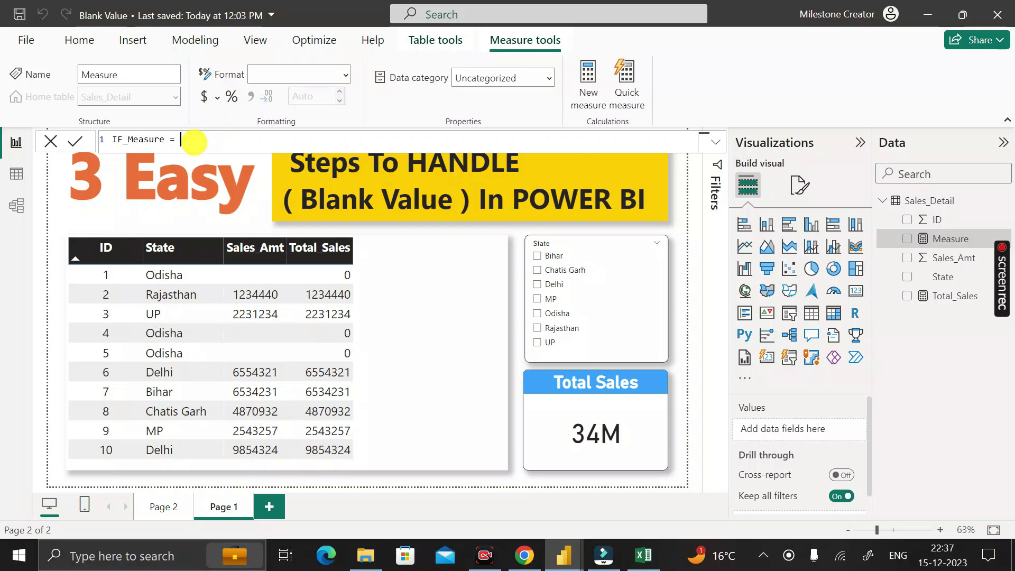
pyautogui.write('if')
pyautogui.press('Tab')
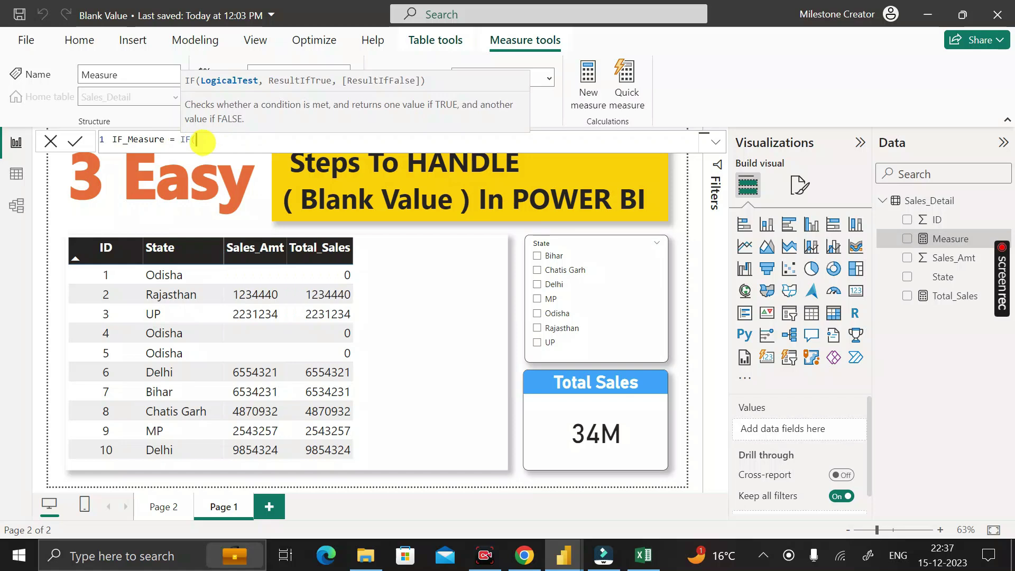
pyautogui.write('isb')
pyautogui.press('Tab')
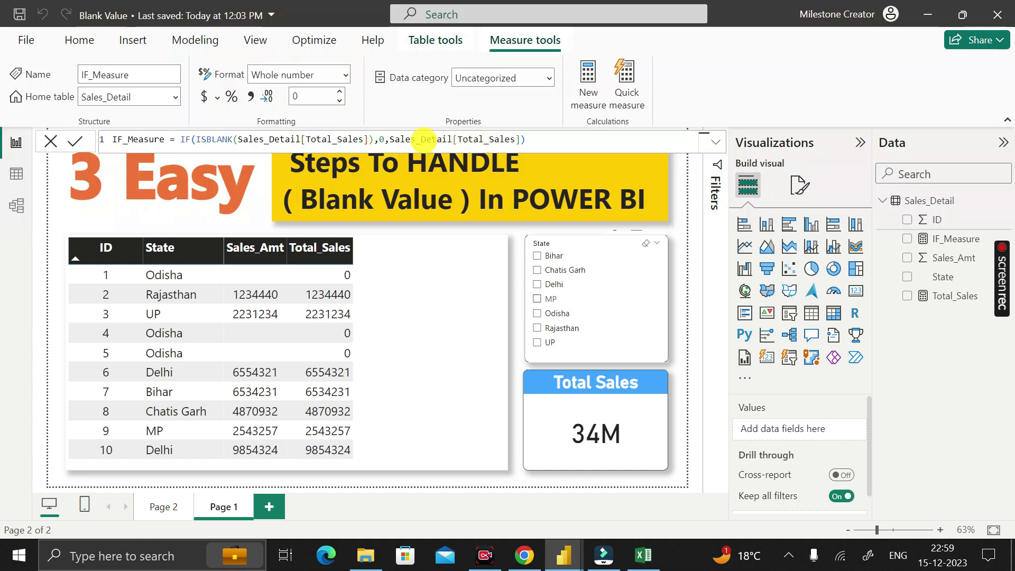
# Review the arguments of the IF_Measure formula and add IF_Measure as a column in the sales table visual.
pyautogui.click(526, 140)
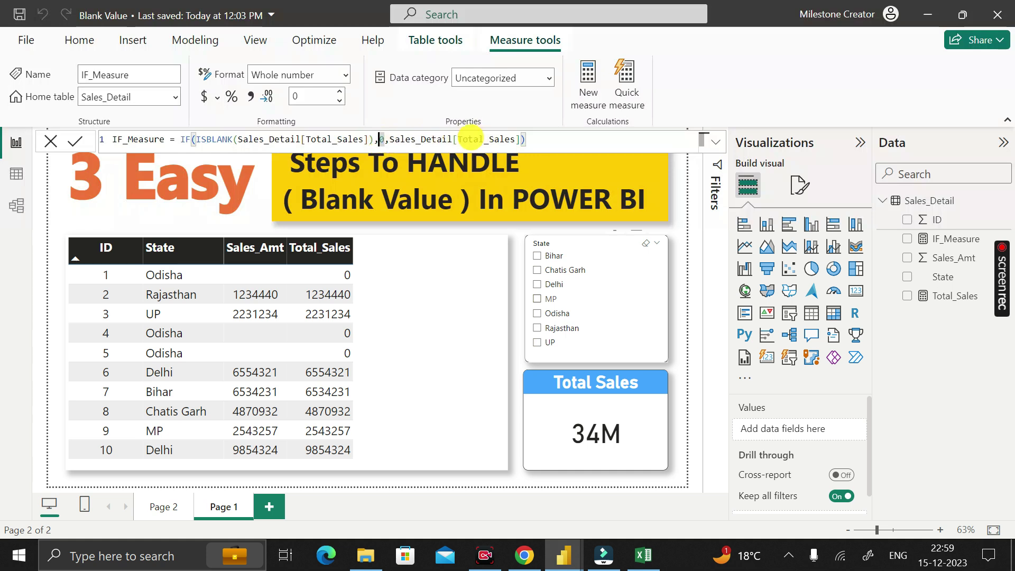
pyautogui.moveTo(457, 140); pyautogui.dragTo(490, 140)
pyautogui.moveTo(509, 139); pyautogui.dragTo(517, 139)
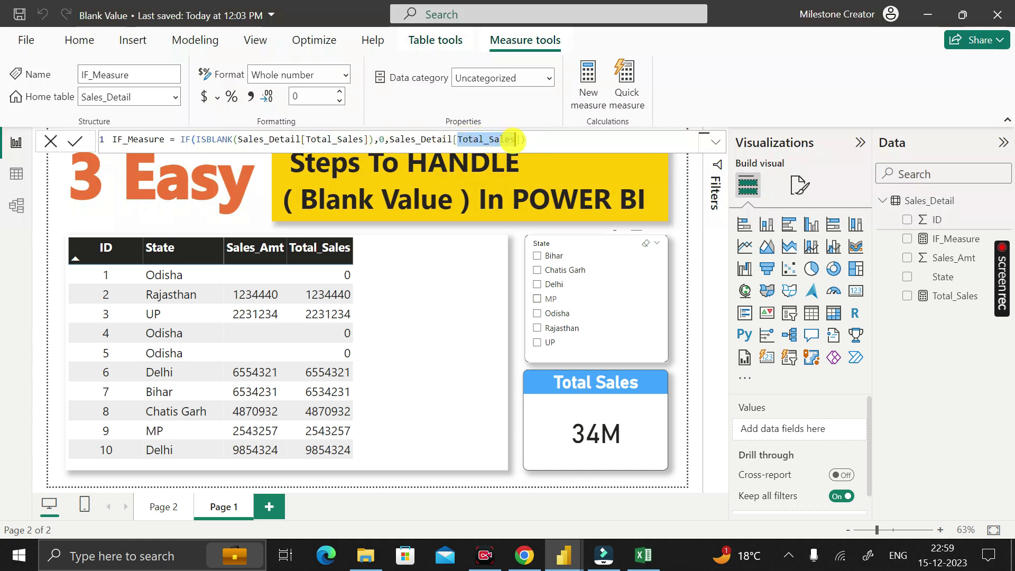
pyautogui.moveTo(389, 139); pyautogui.dragTo(447, 139)
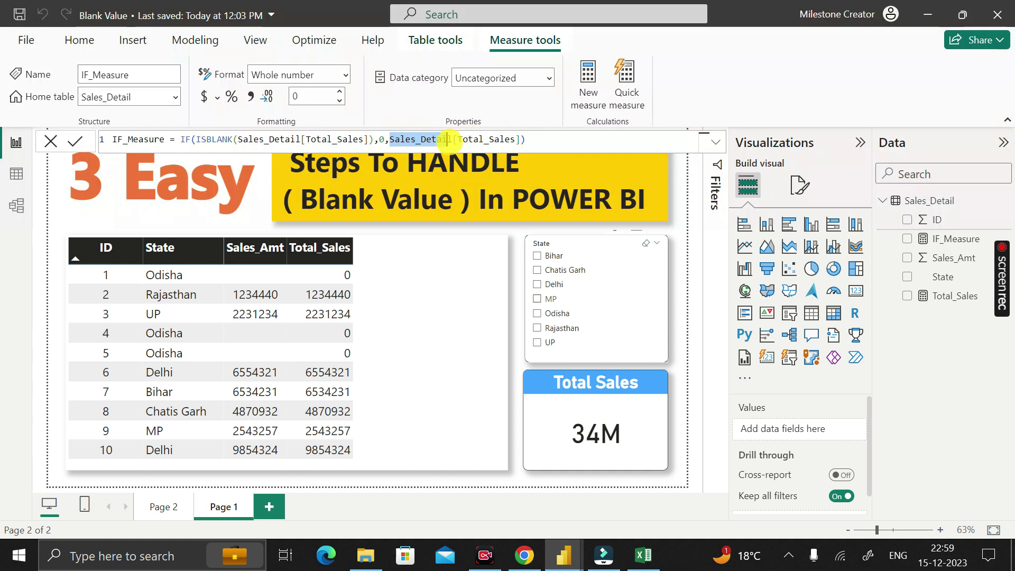
pyautogui.click(525, 139)
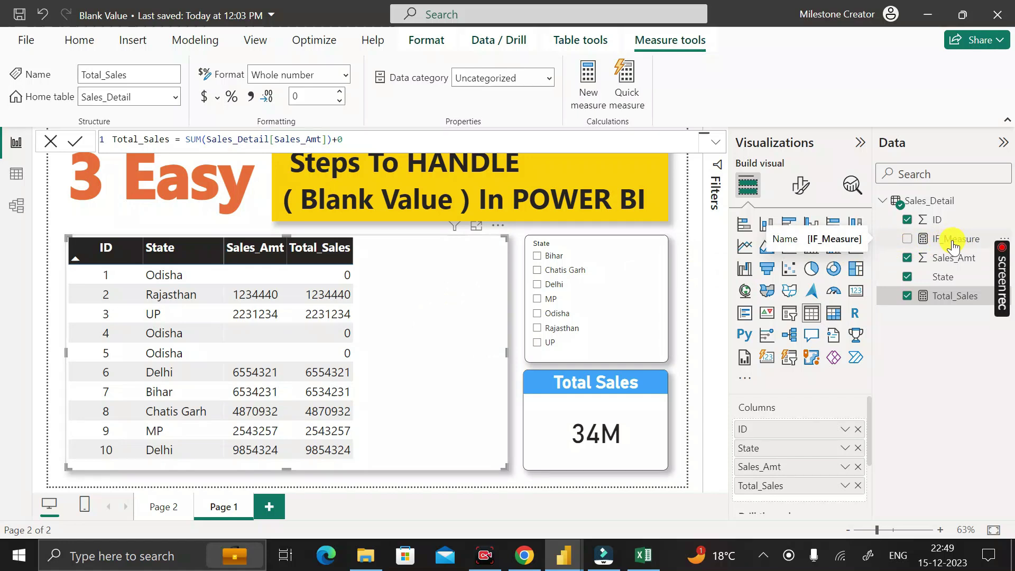
pyautogui.moveTo(950, 247); pyautogui.dragTo(812, 495)
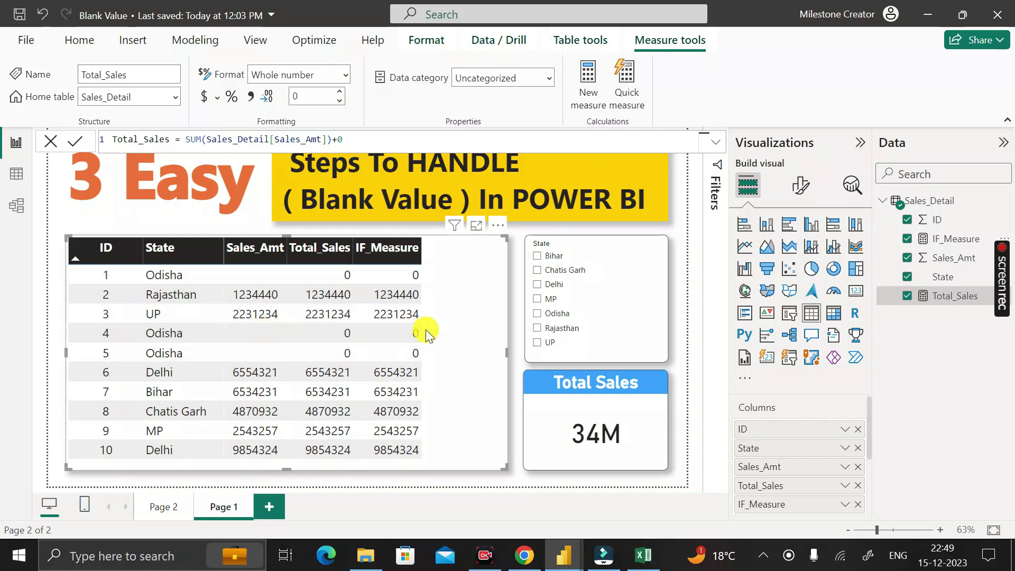
# Replace Total_Sales in the Total Sales card with IF_Measure, and test the State slicer on Odisha before clearing it.
pyautogui.click(656, 433)
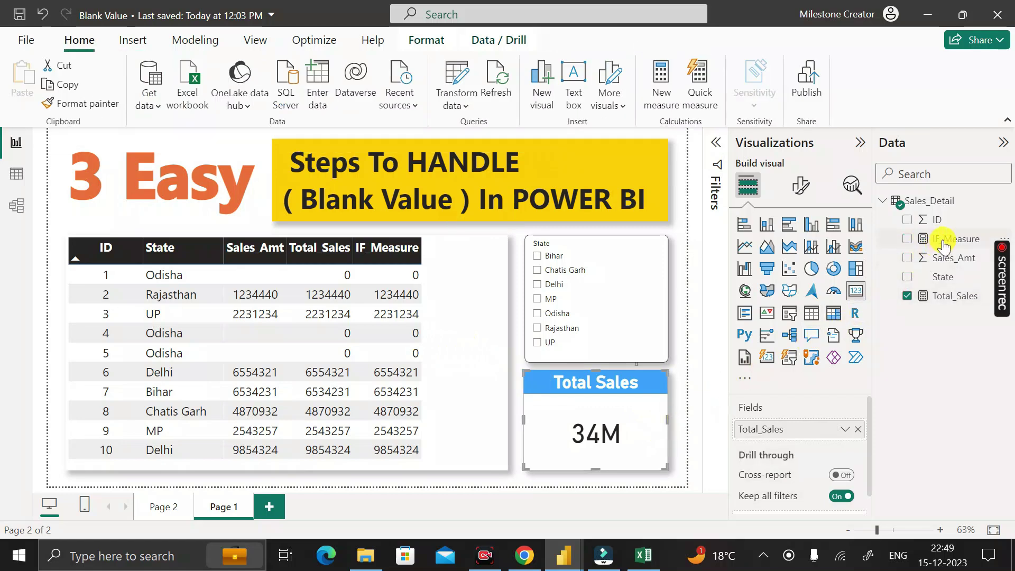
pyautogui.moveTo(930, 240); pyautogui.dragTo(804, 430)
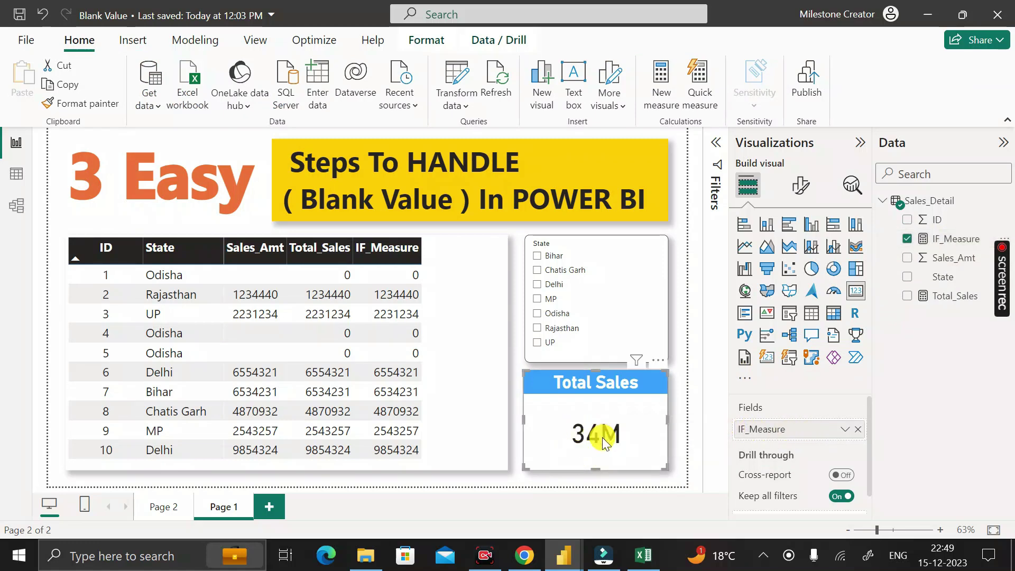
pyautogui.click(537, 314)
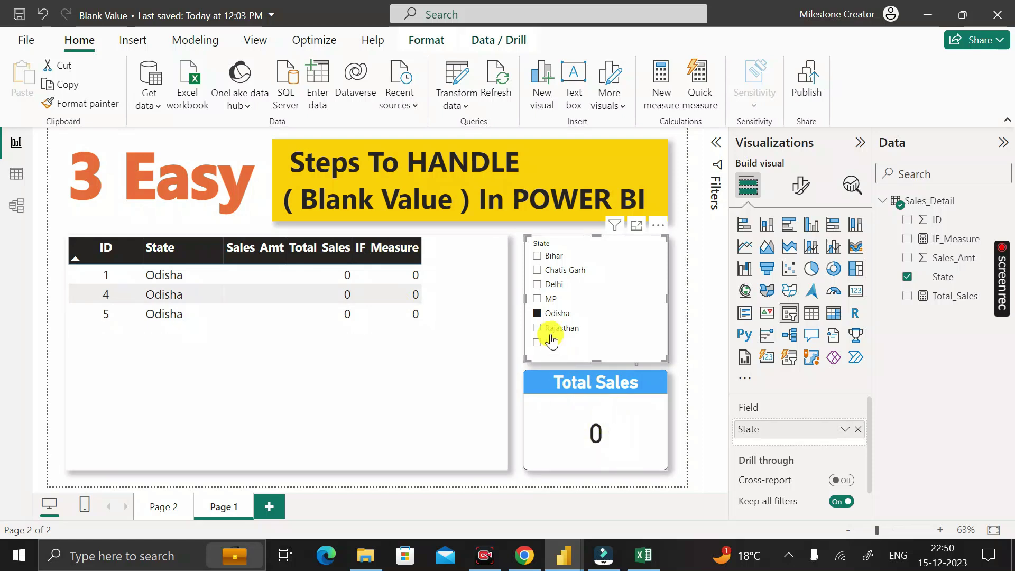
pyautogui.click(553, 314)
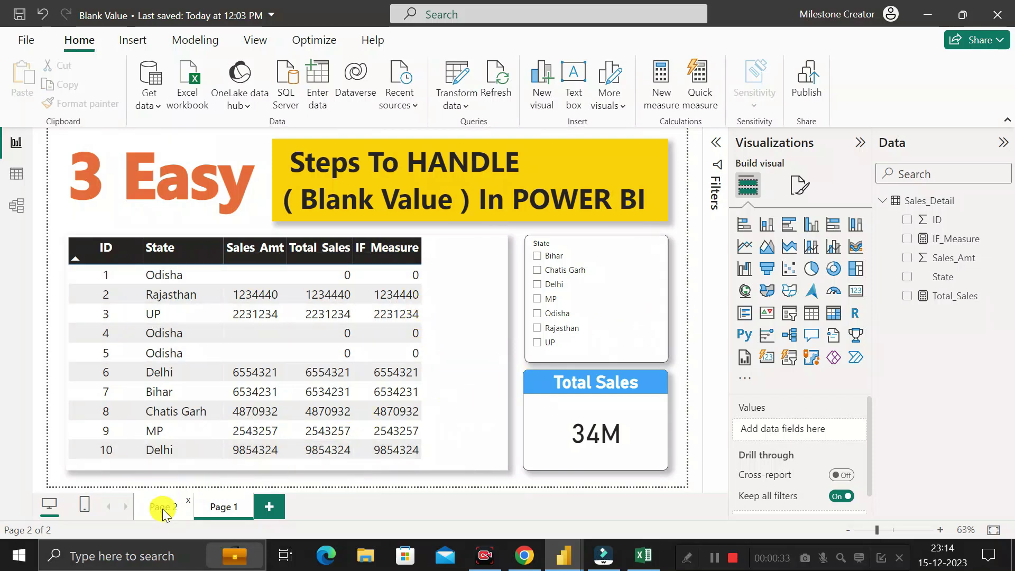
# Review the methods on Page 2, and on Page 1 create a Sales_Detail measure Colase_Measure = COALESCE(Sales_Detail[Total_Sales],0).
pyautogui.click(164, 507)
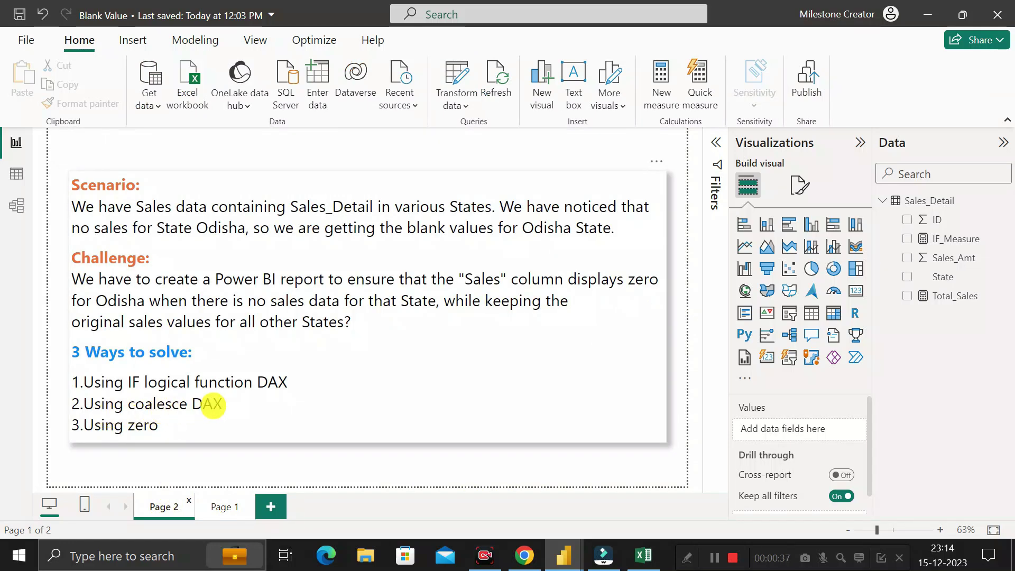
pyautogui.click(223, 505)
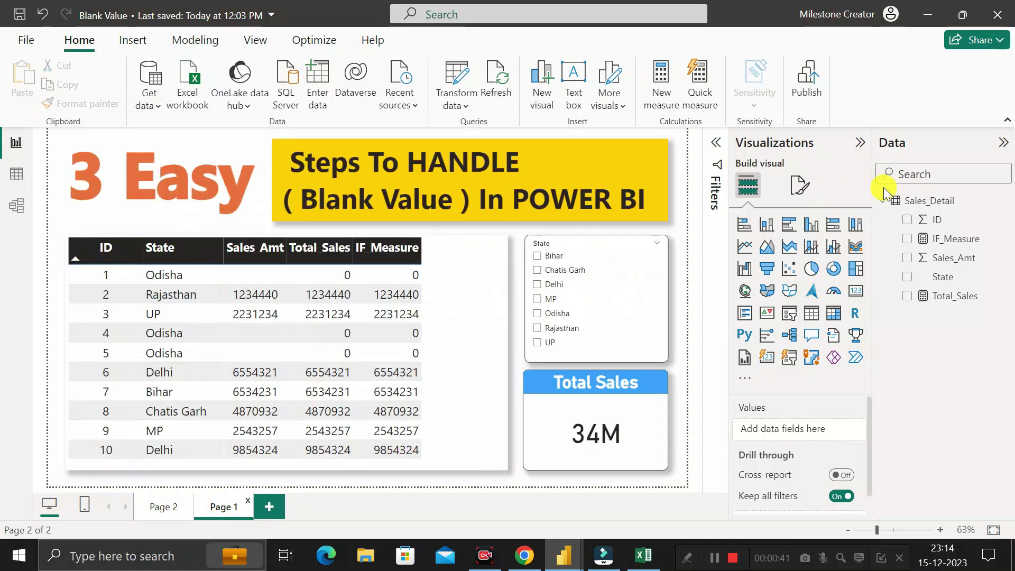
pyautogui.rightClick(927, 203)
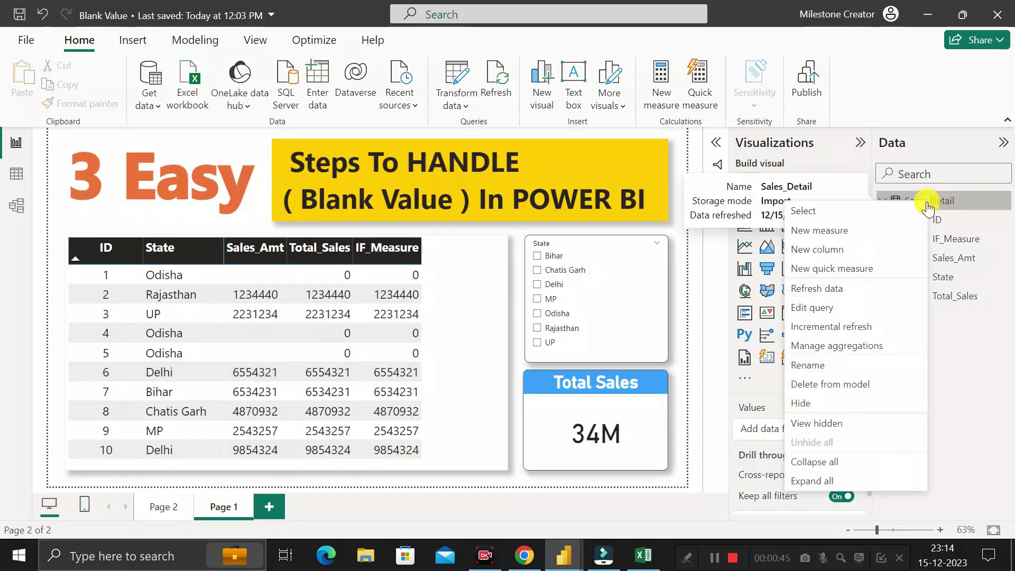
pyautogui.click(831, 232)
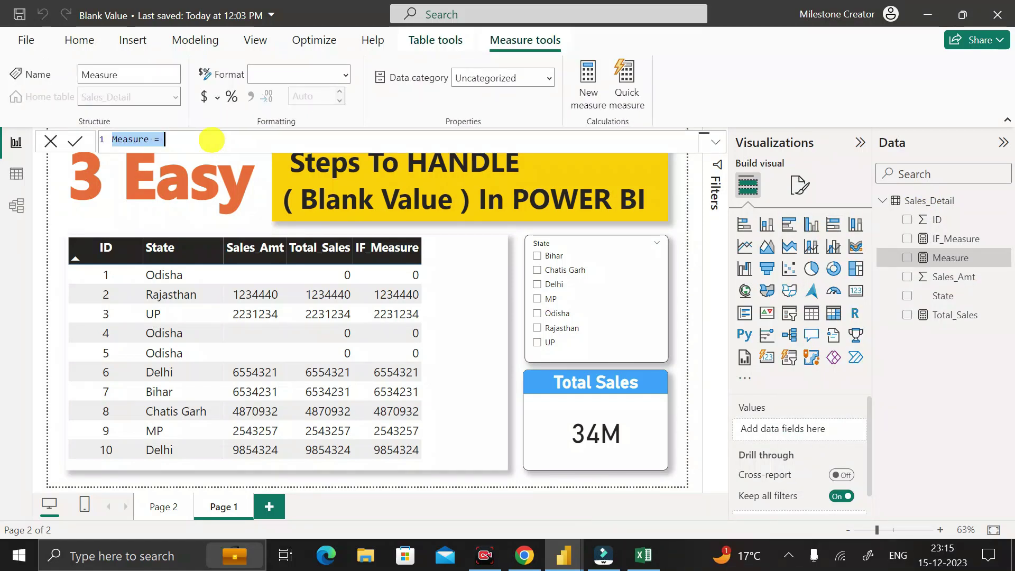
pyautogui.press('BackSpace')
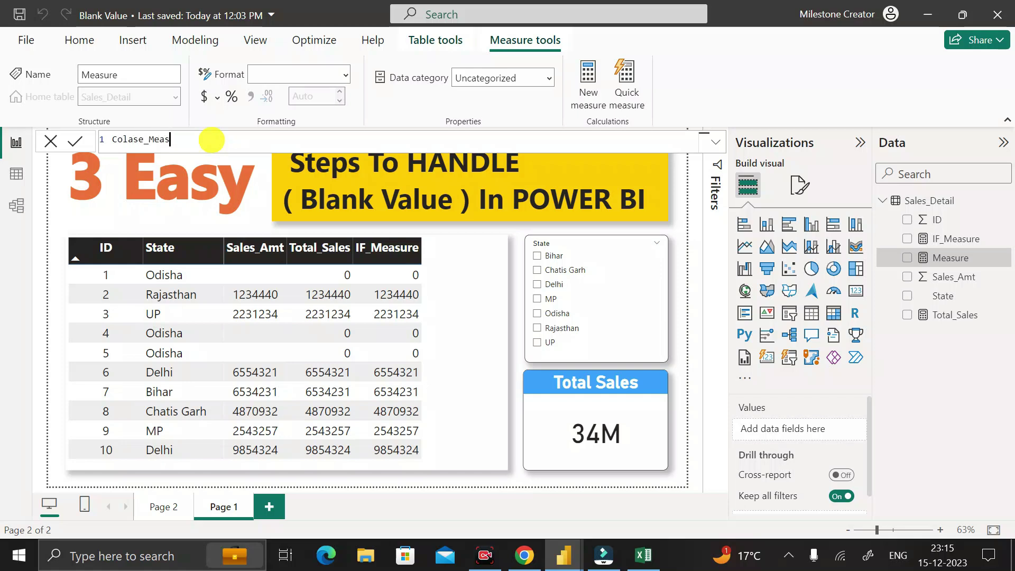
pyautogui.write('Colase_Measure = ')
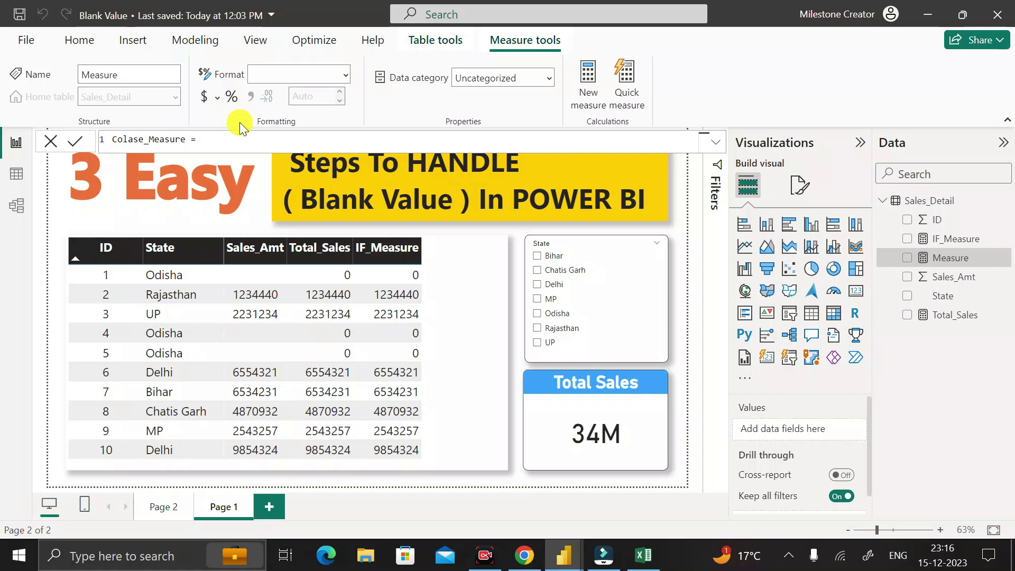
pyautogui.write('CO')
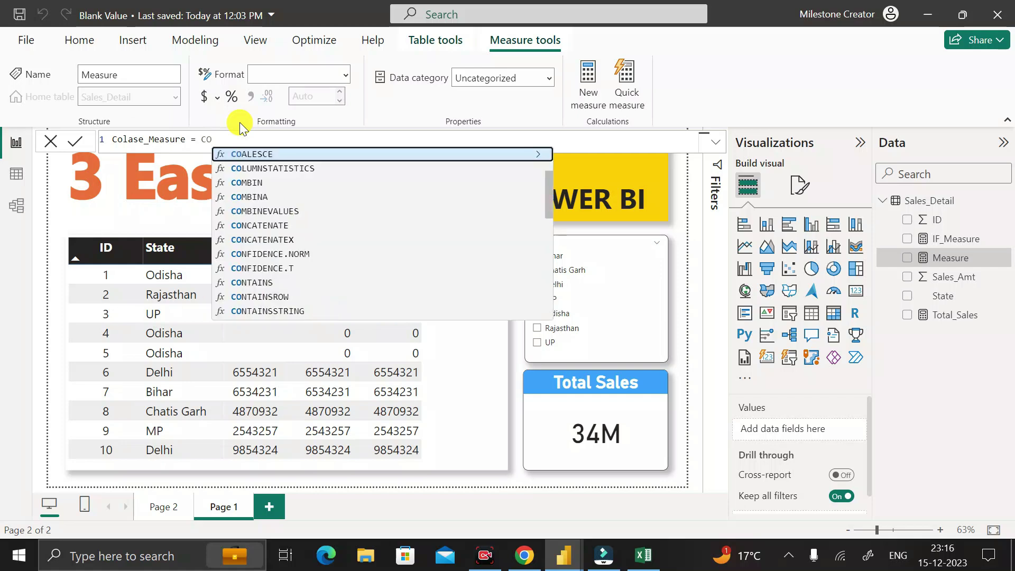
pyautogui.click(272, 154)
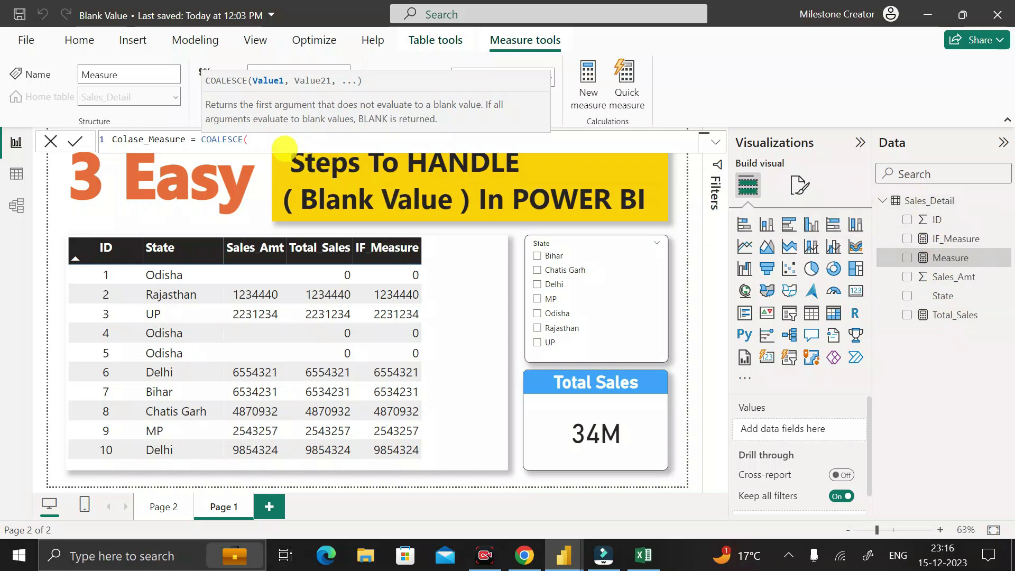
pyautogui.write('S')
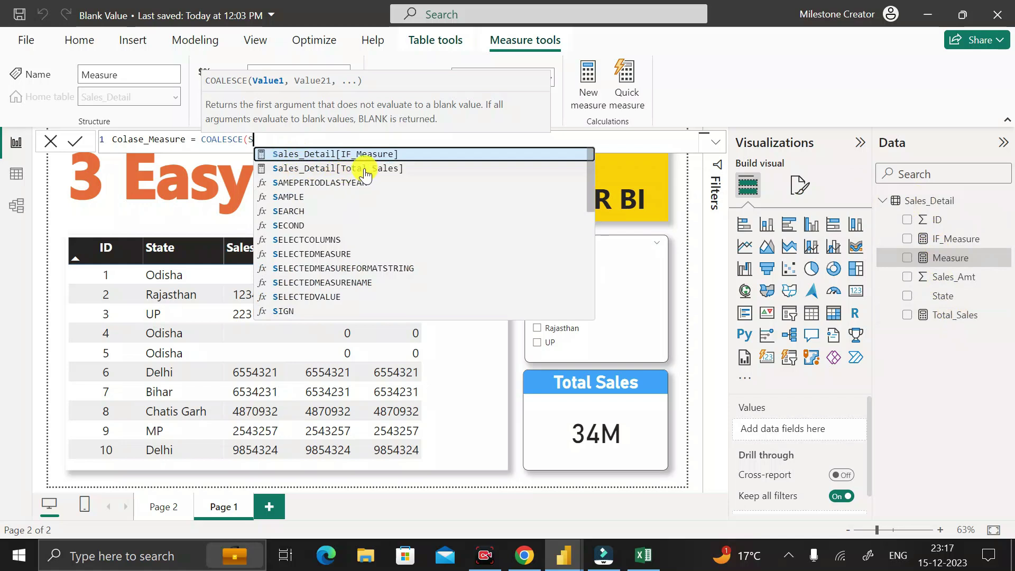
pyautogui.doubleClick(312, 168)
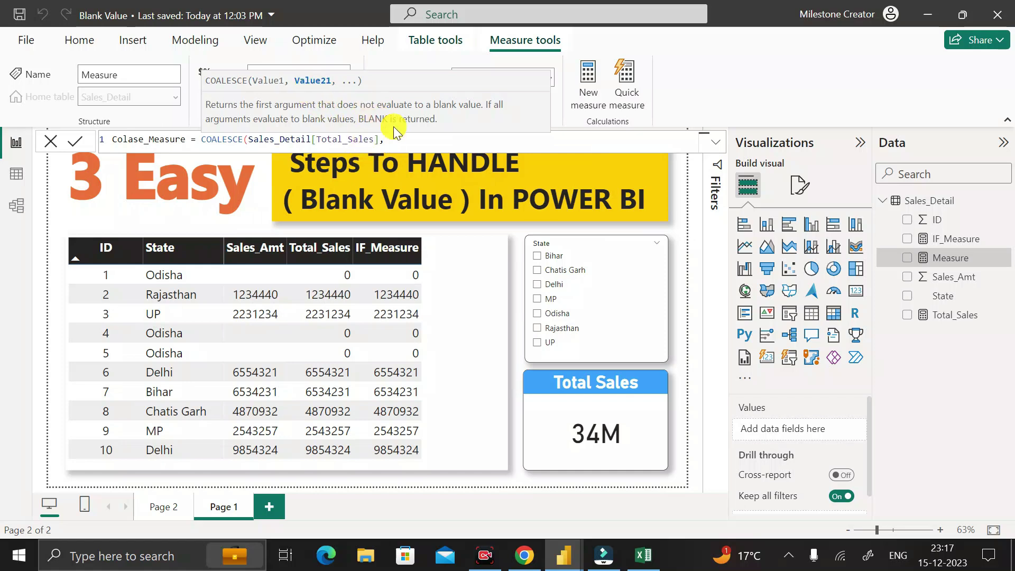
pyautogui.write('0)')
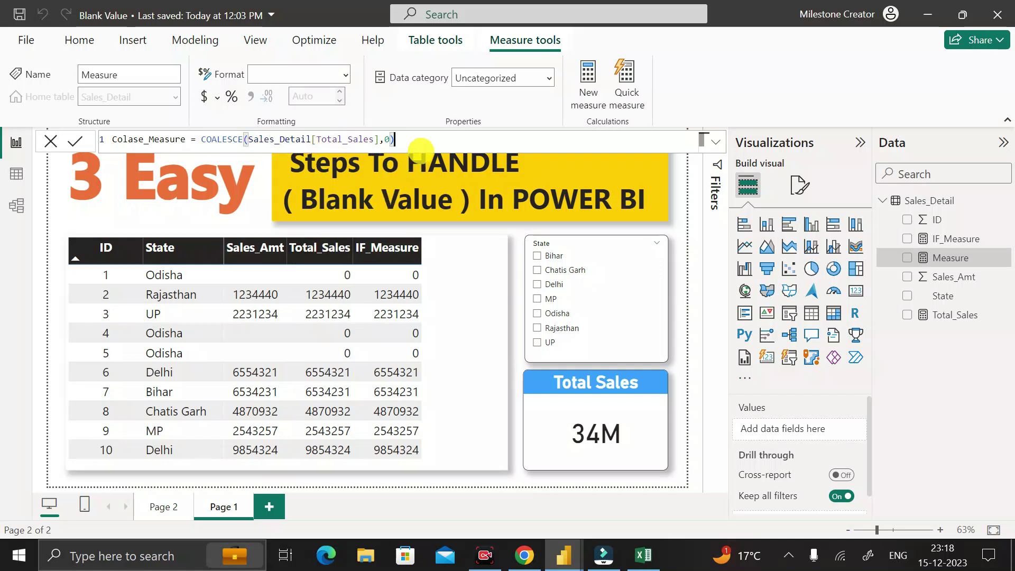
pyautogui.press('Return')
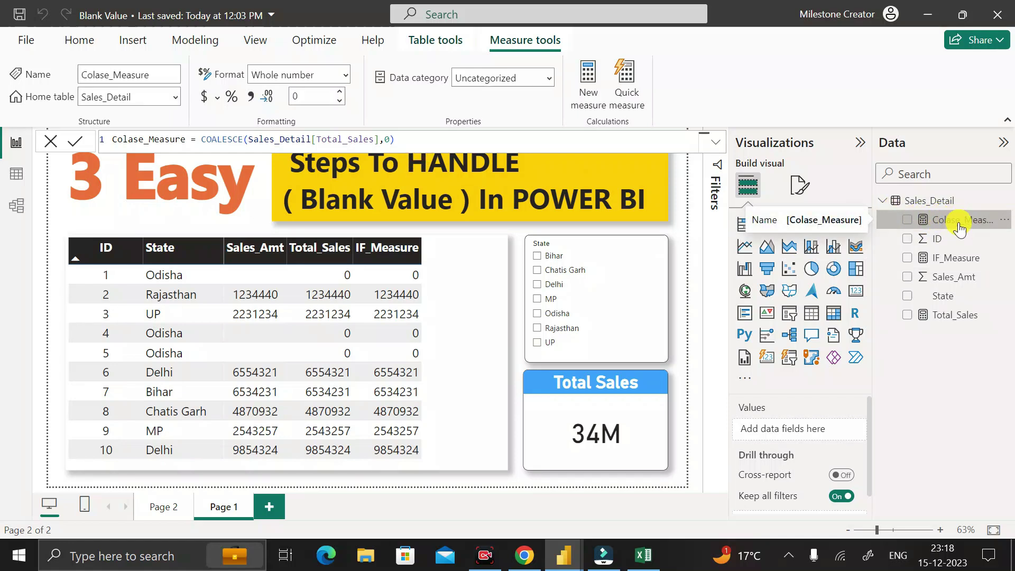
# Add Colase_Measure as the last column of the sales table visual, after IF_Measure.
pyautogui.click(470, 299)
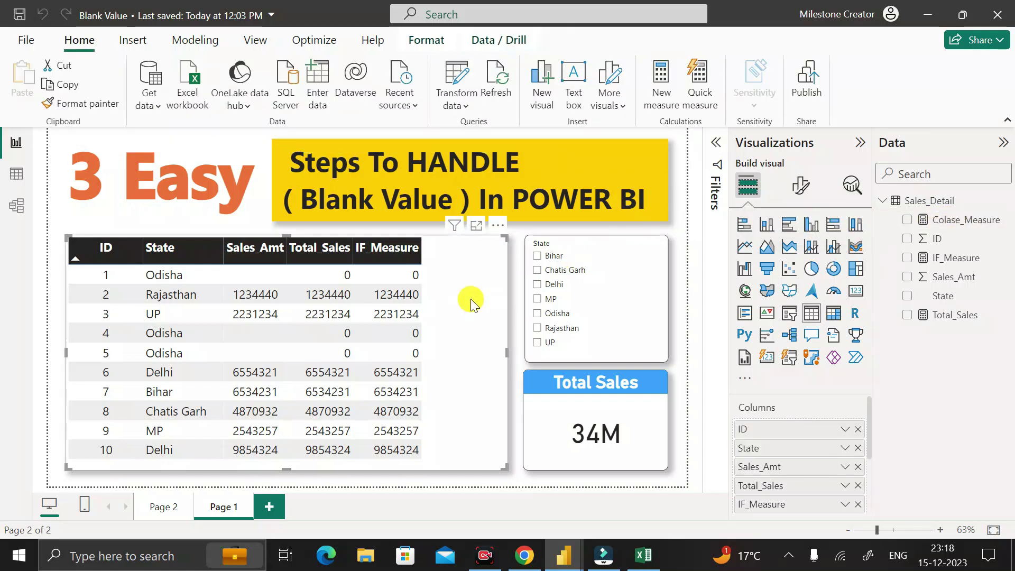
pyautogui.moveTo(956, 224); pyautogui.dragTo(812, 454)
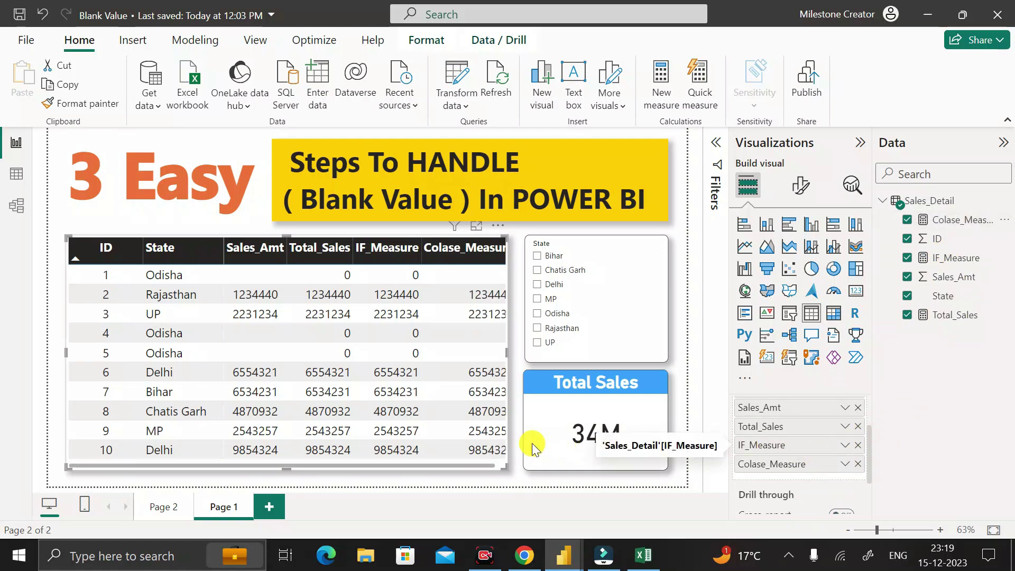
pyautogui.moveTo(449, 465); pyautogui.dragTo(467, 465)
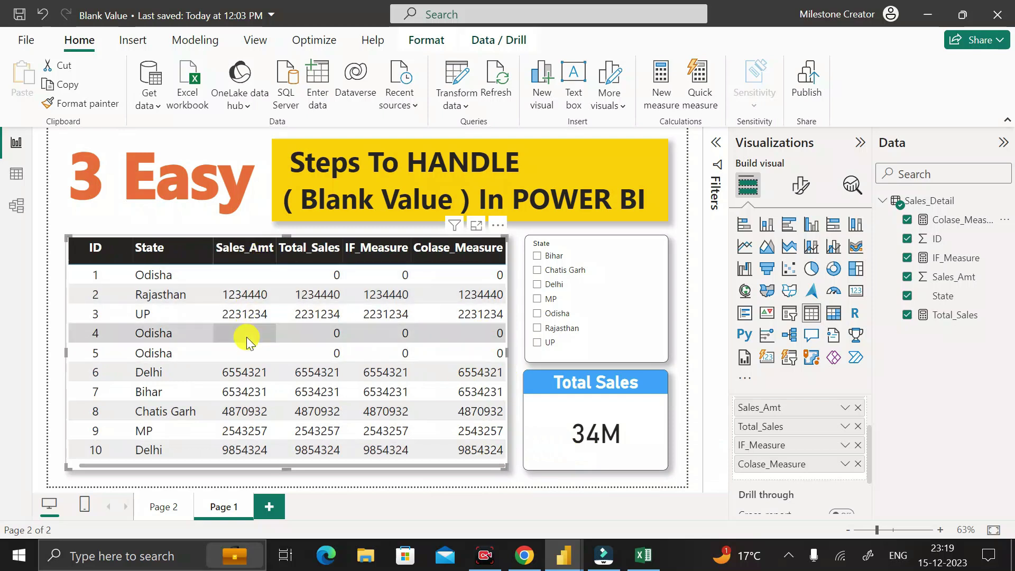
# Replace IF_Measure in the Total Sales card with Colase_Measure, and test the card using Odisha in the State slicer.
pyautogui.click(642, 426)
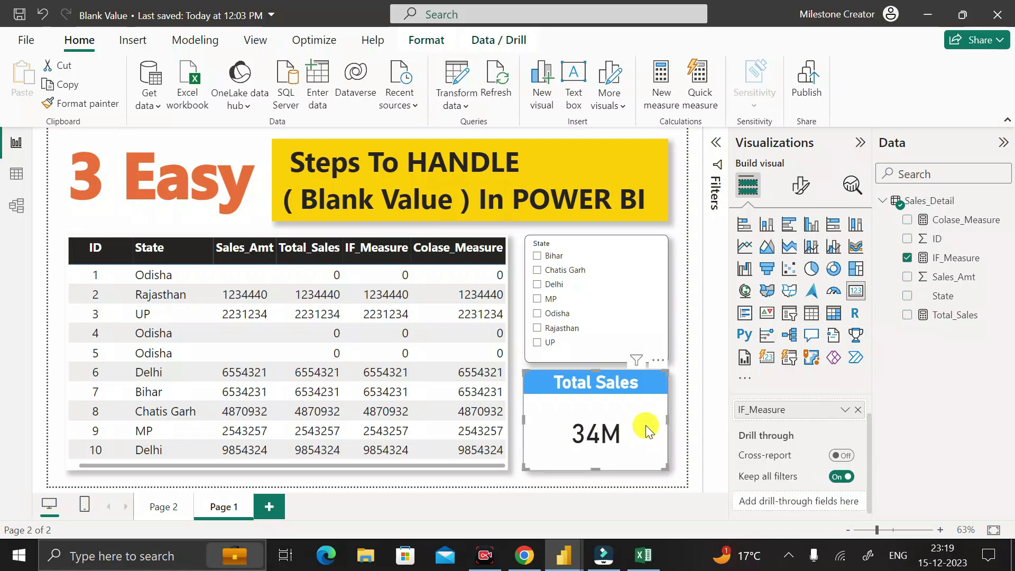
pyautogui.moveTo(952, 219); pyautogui.dragTo(808, 422)
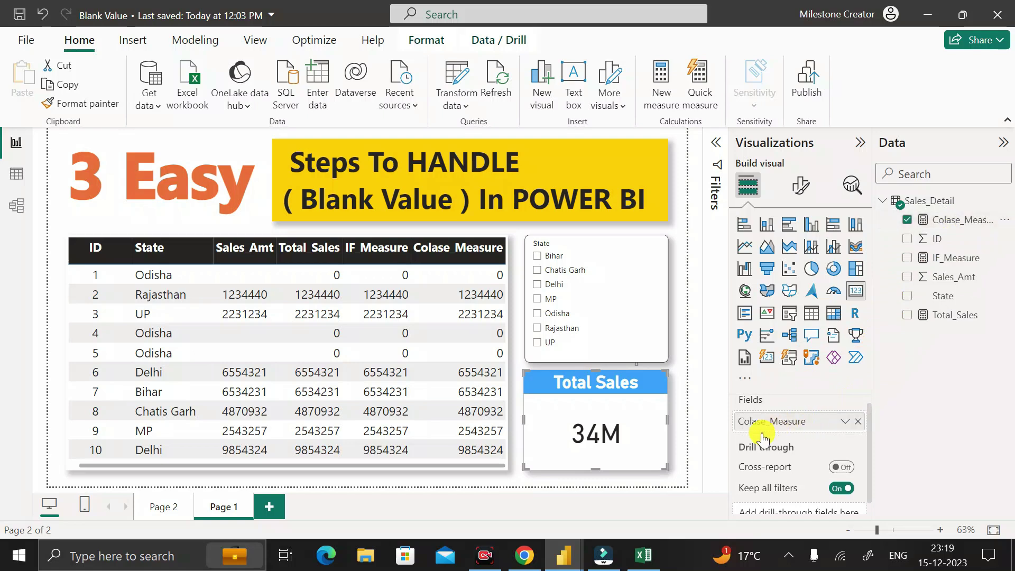
pyautogui.click(537, 315)
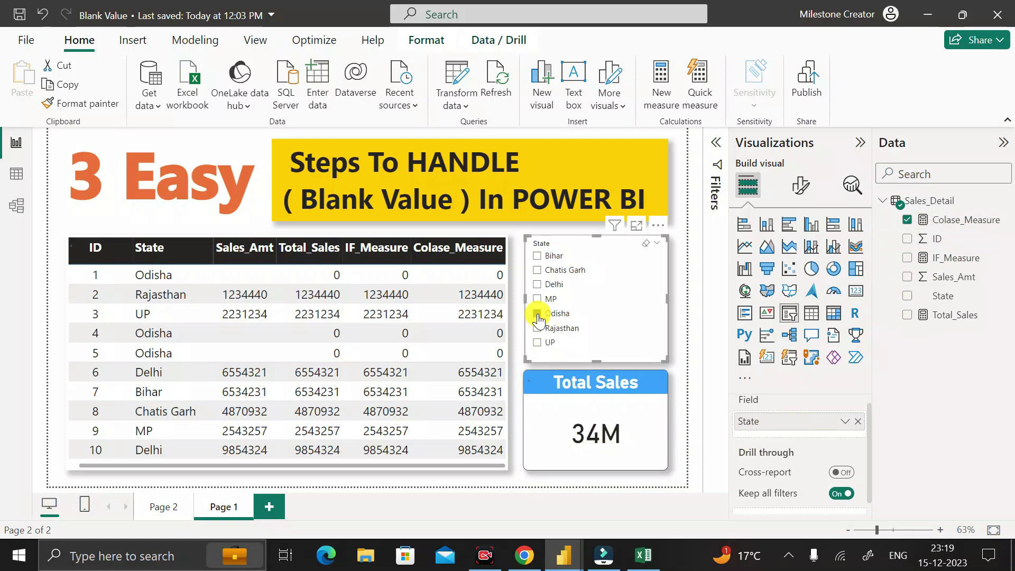